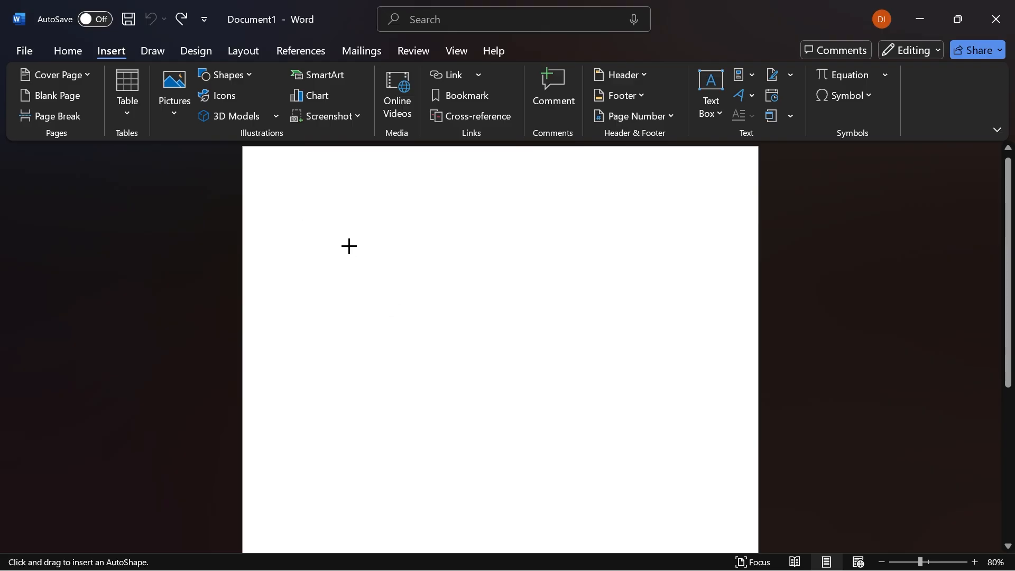
- Draw a donut shape on the upper part of the page and set its height and width to 4" each
mouse_move(315, 206)
mouse_down()
mouse_move(553, 385)
mouse_move(534, 404)
mouse_up()
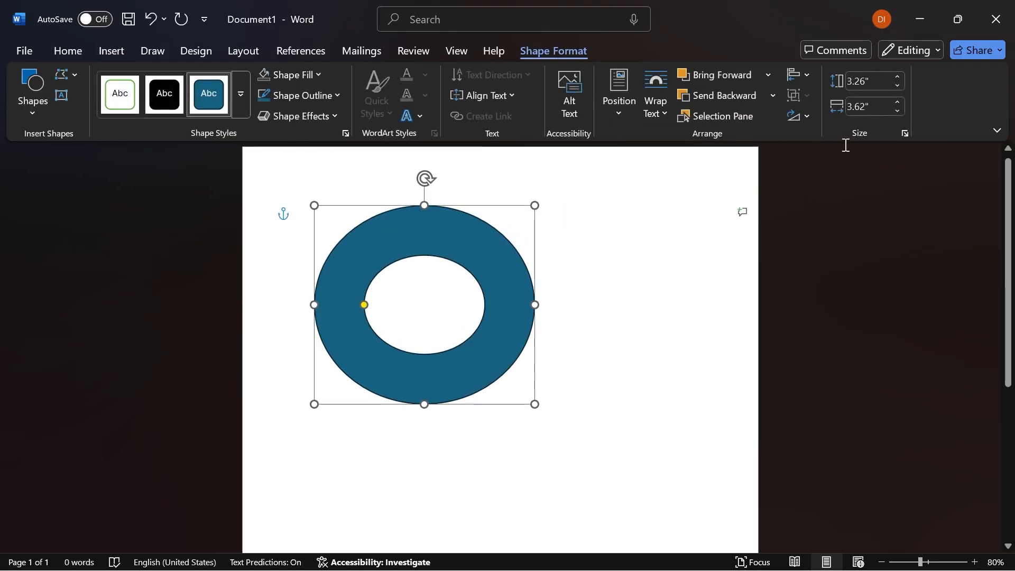
click(865, 81)
text(4)
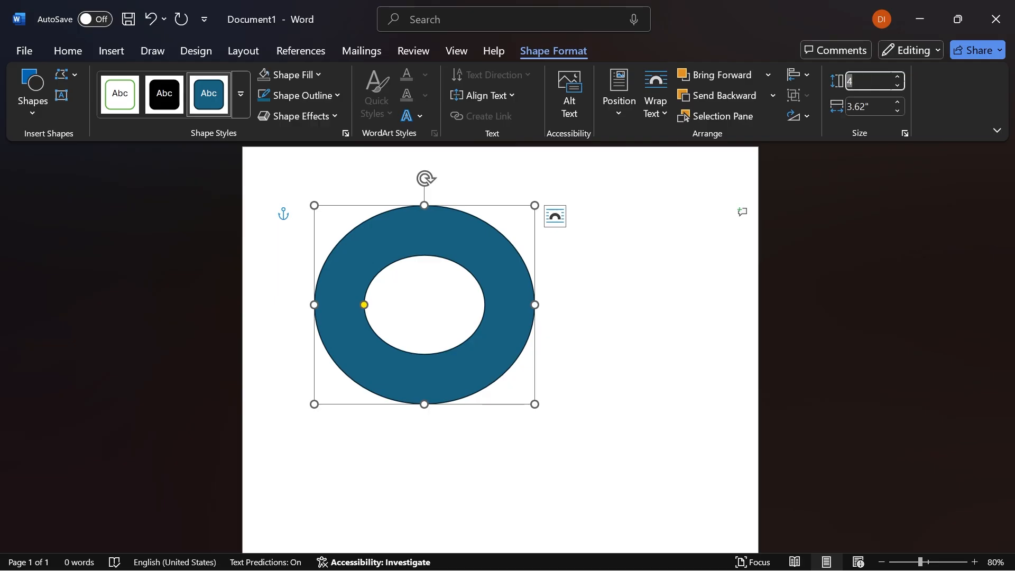
key(Tab)
text(4)
key(Return)
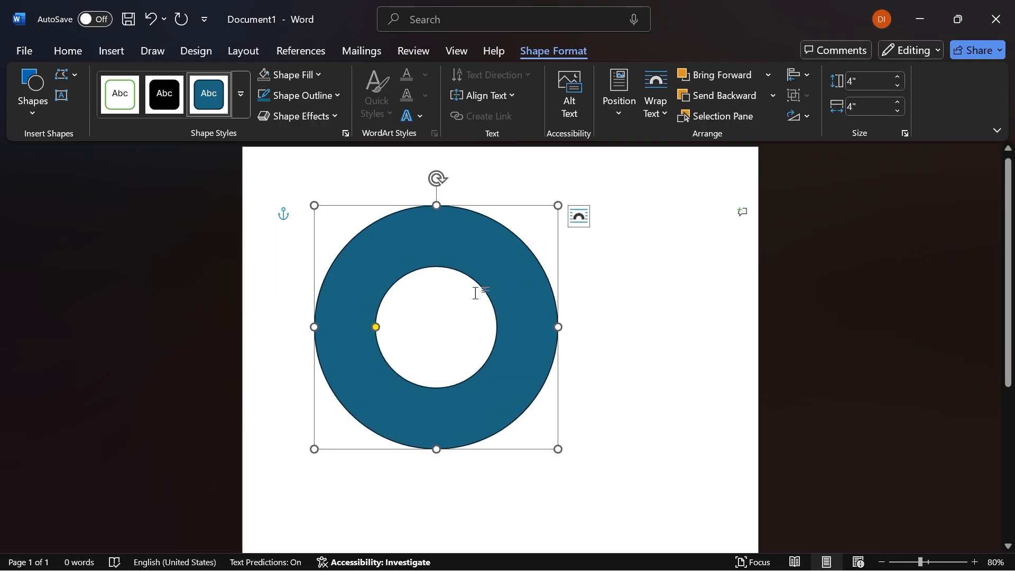
- Shift the ring slightly up and to the right with a larger hole for a thinner band, and remove its fill
drag(491, 280, 513, 271)
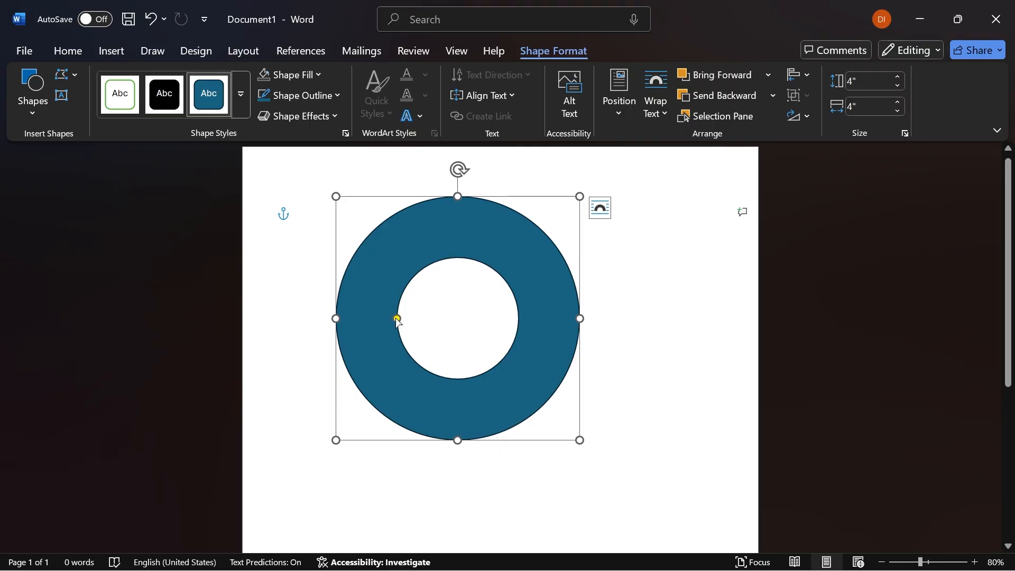
drag(397, 319, 373, 318)
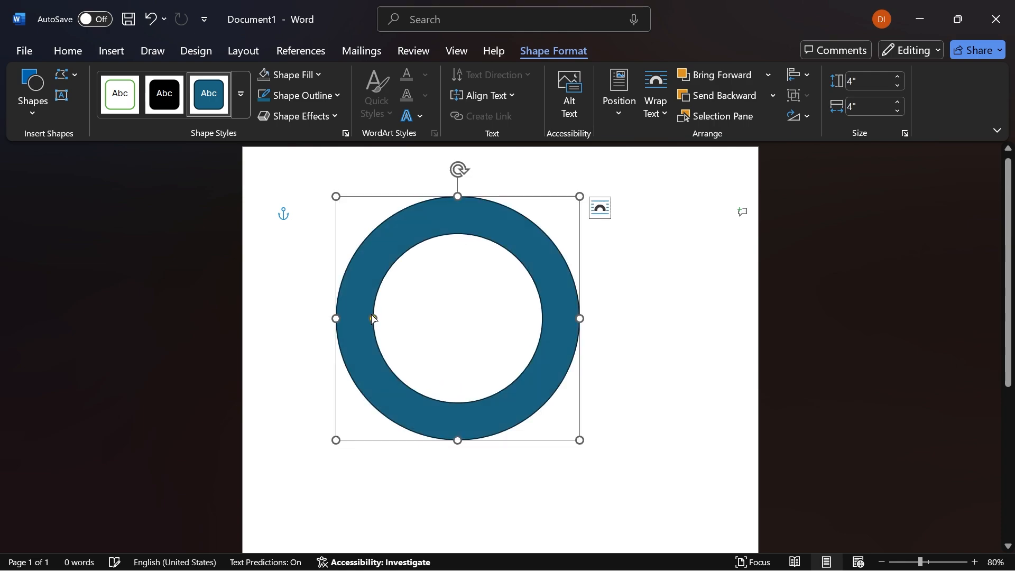
click(309, 81)
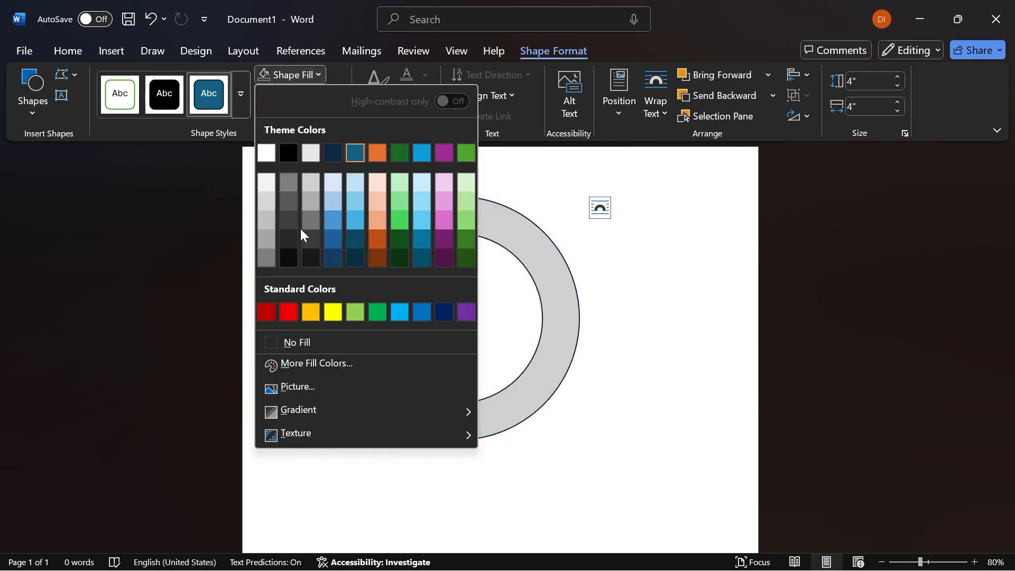
click(296, 342)
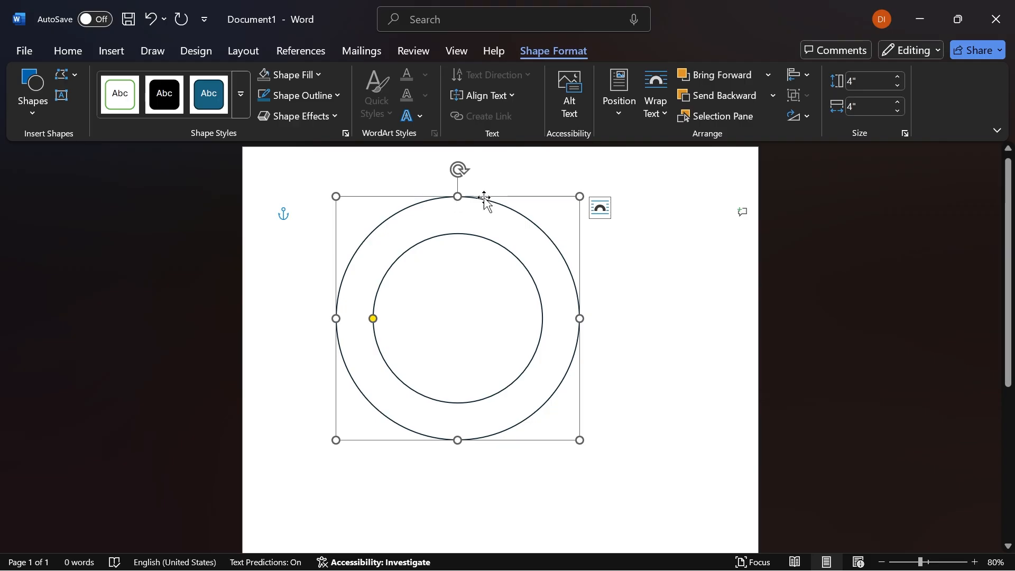
click(509, 165)
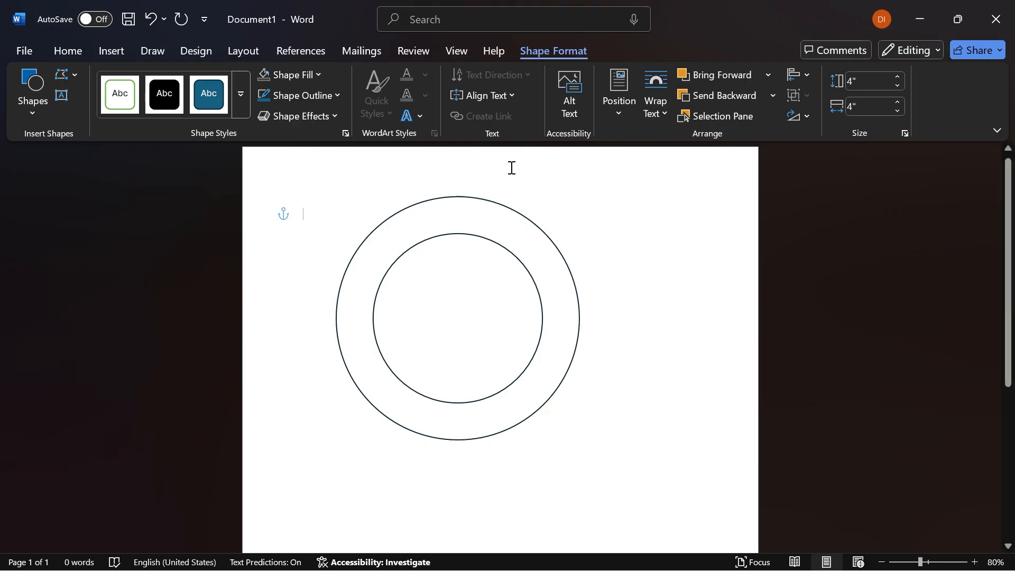
- Insert plain black WordArt and replace its placeholder text with the author's first name followed by "Tutorial"
click(103, 47)
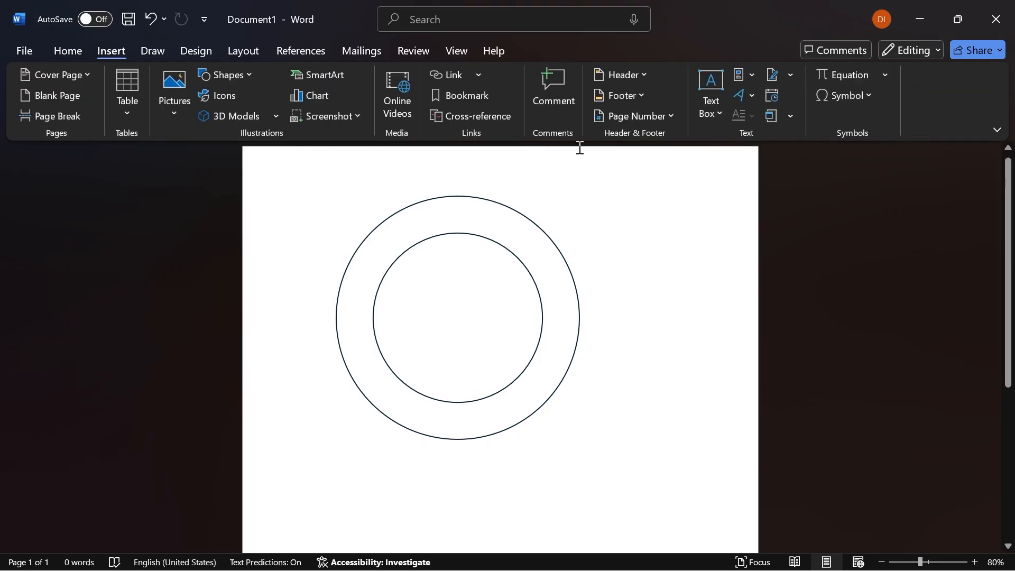
click(738, 95)
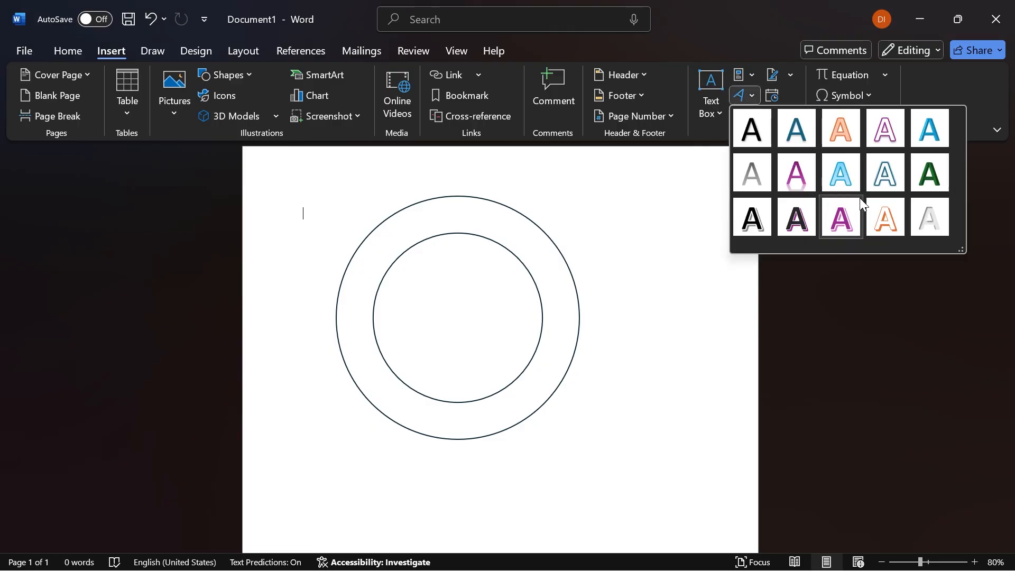
click(751, 134)
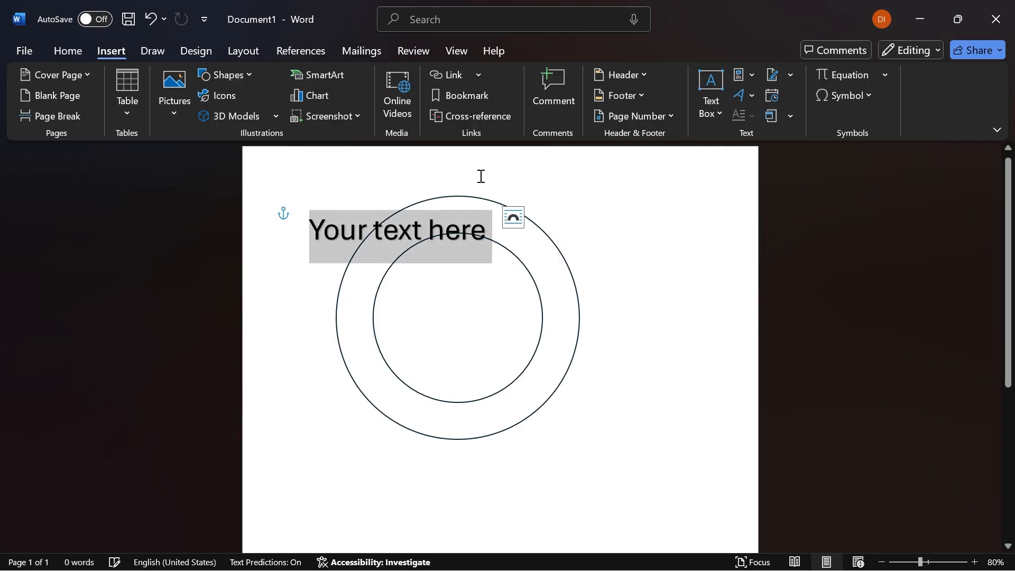
triple_click(392, 227)
text(Vladimir S)
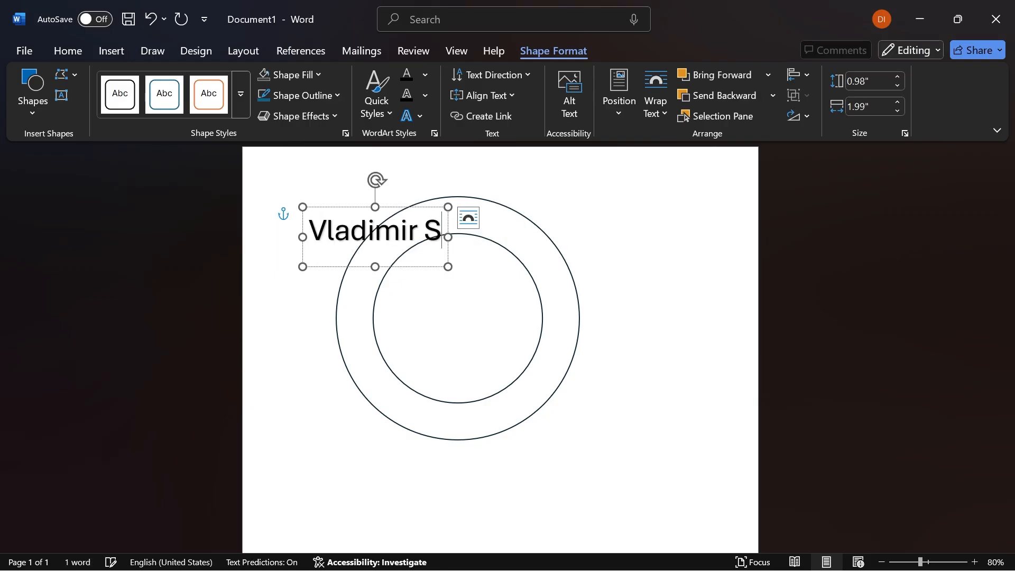
key(BackSpace)
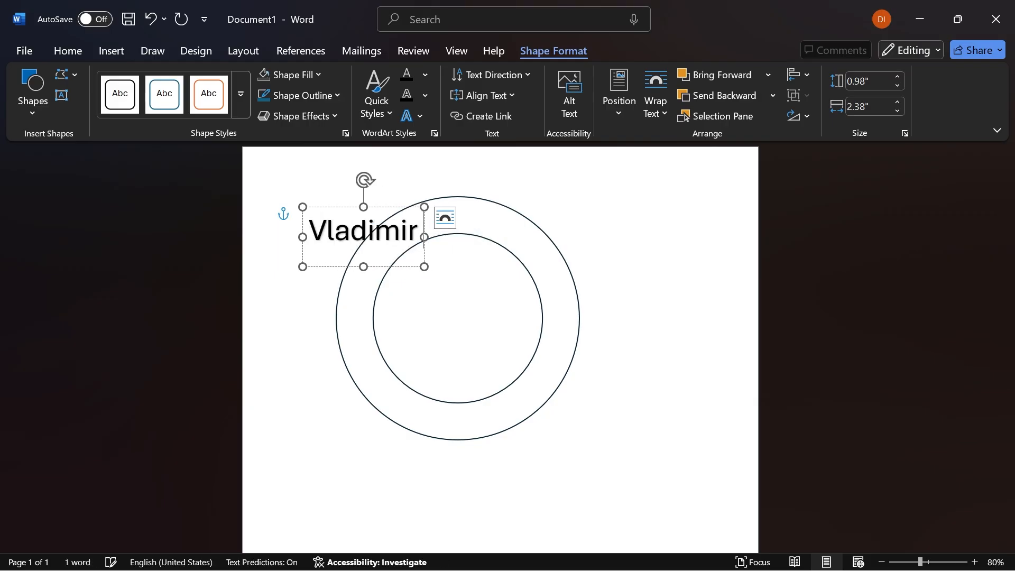
text(Tutorial)
- Apply the upward arch Follow Path transform to the whole WordArt text
triple_click(393, 224)
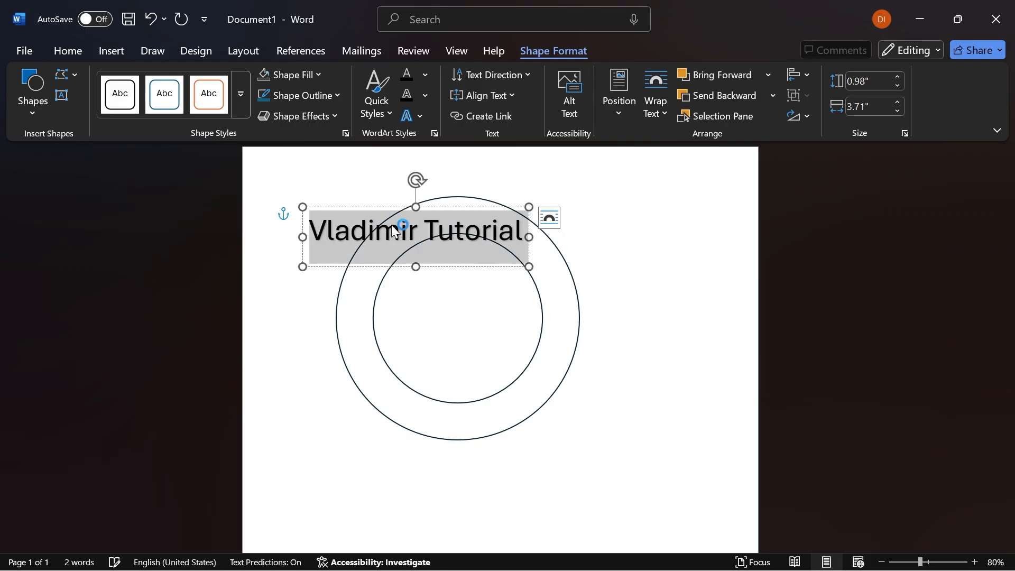
click(421, 116)
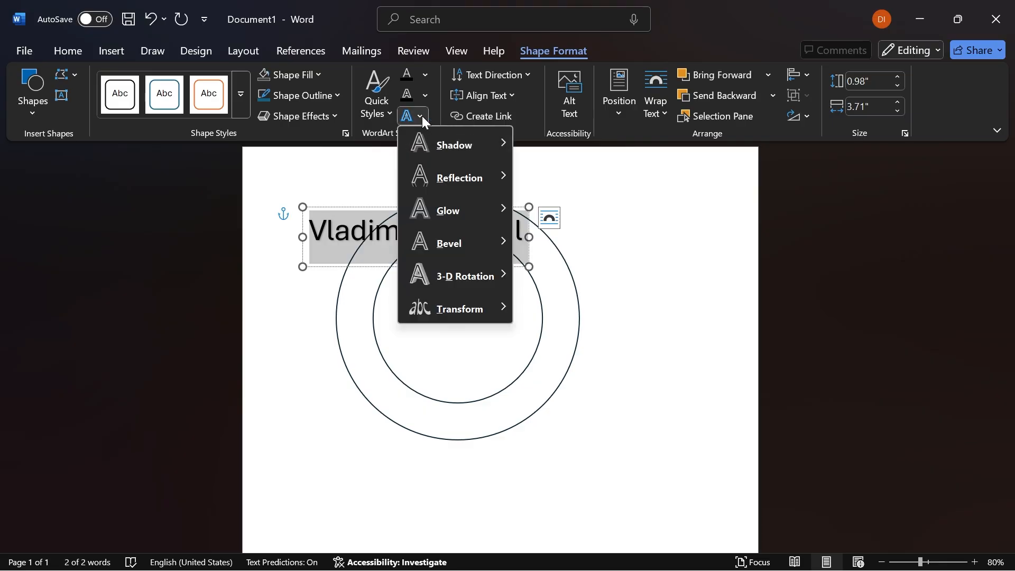
mouse_move(502, 305)
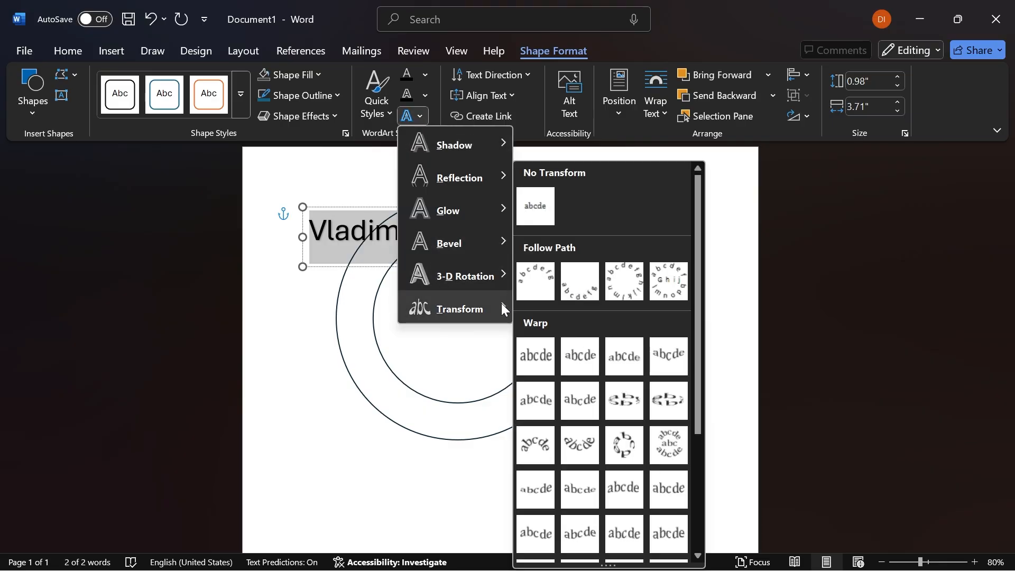
click(529, 288)
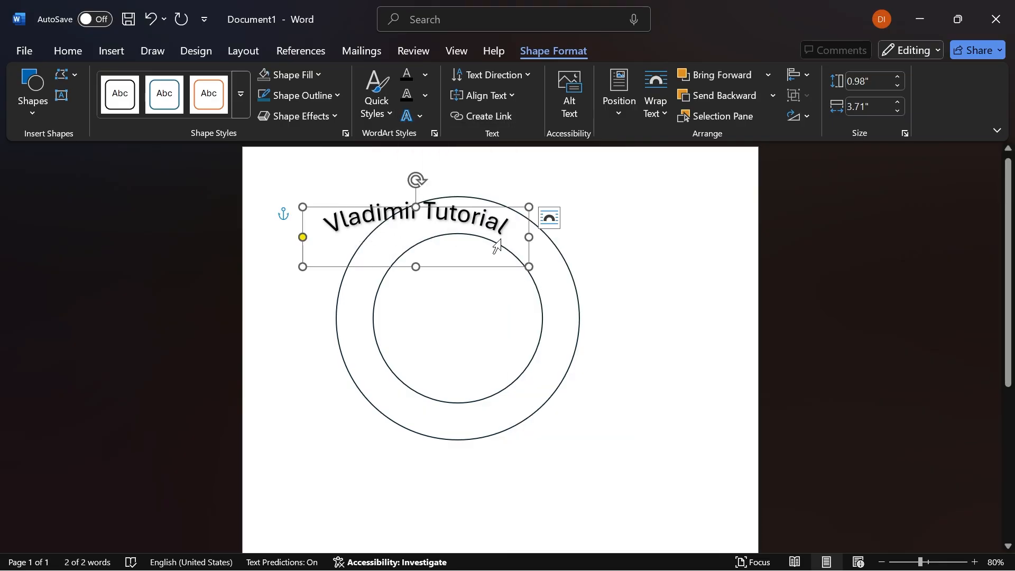
- Fit the arched WordArt inside the ring's upper band, resizing its box to about 1.79" high and 3.28" wide
drag(486, 206, 533, 211)
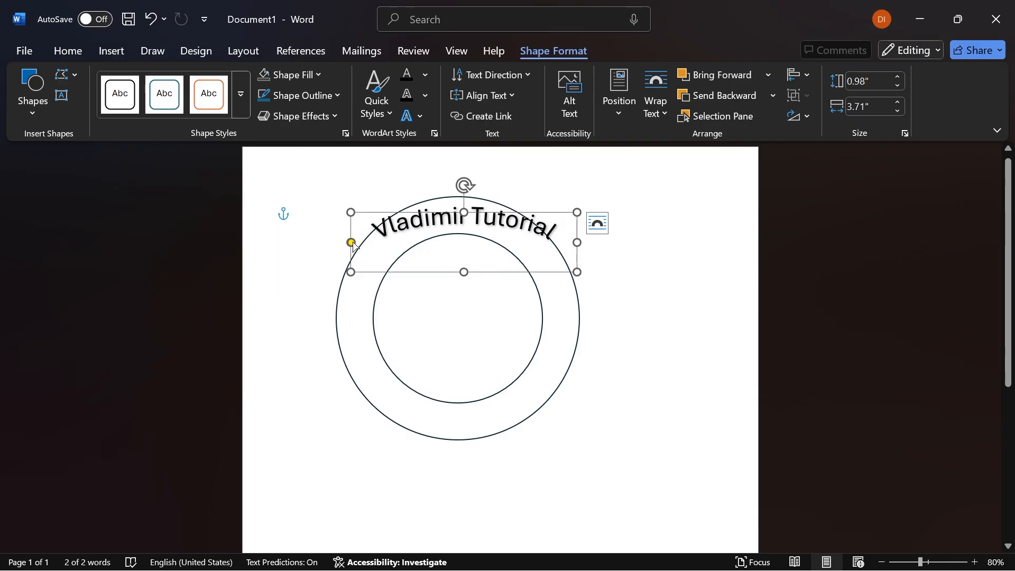
mouse_move(352, 243)
mouse_down()
mouse_move(354, 263)
mouse_move(346, 231)
mouse_move(349, 252)
mouse_up()
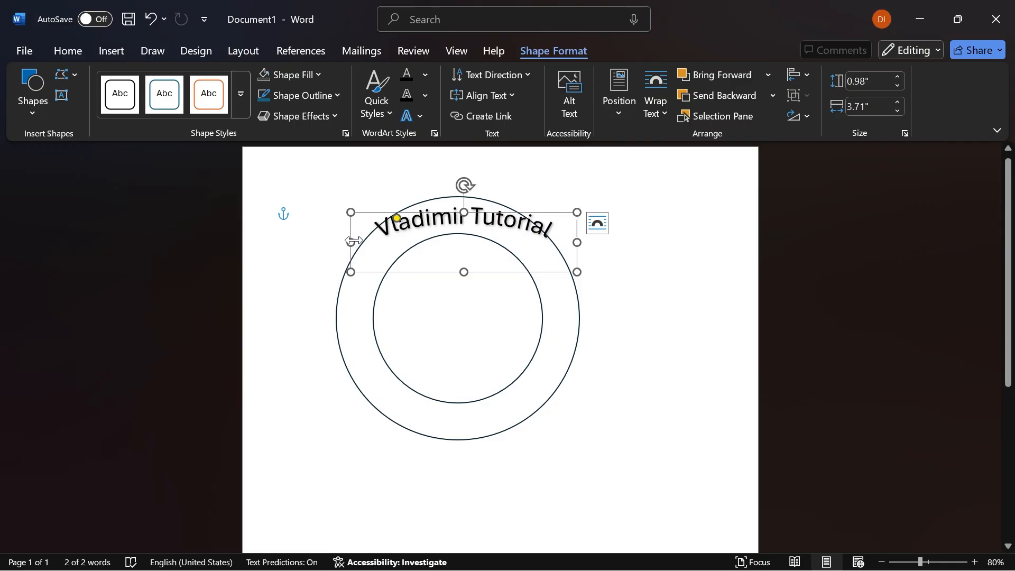
key(ctrl+z)
drag(577, 271, 555, 306)
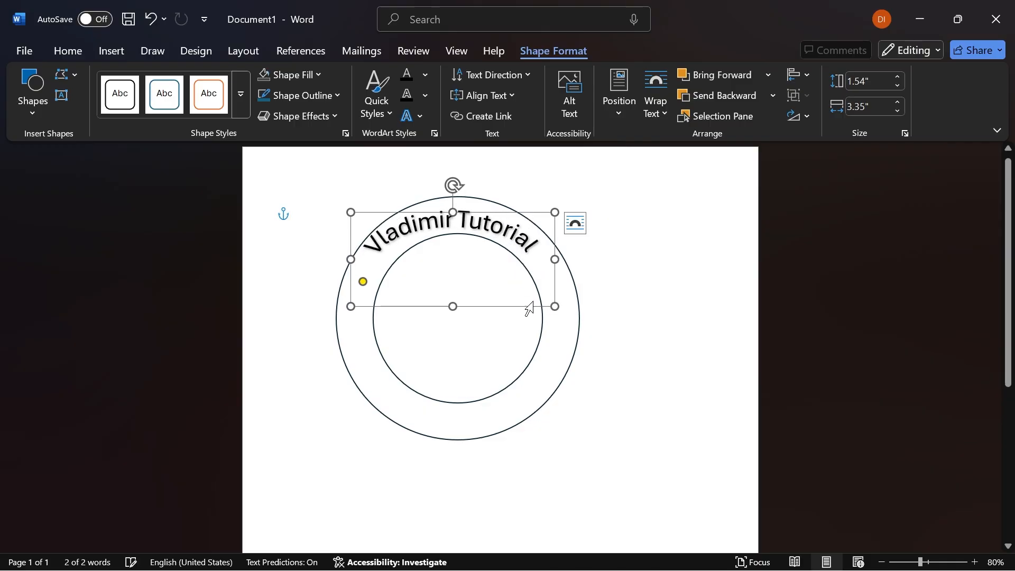
drag(496, 214, 507, 211)
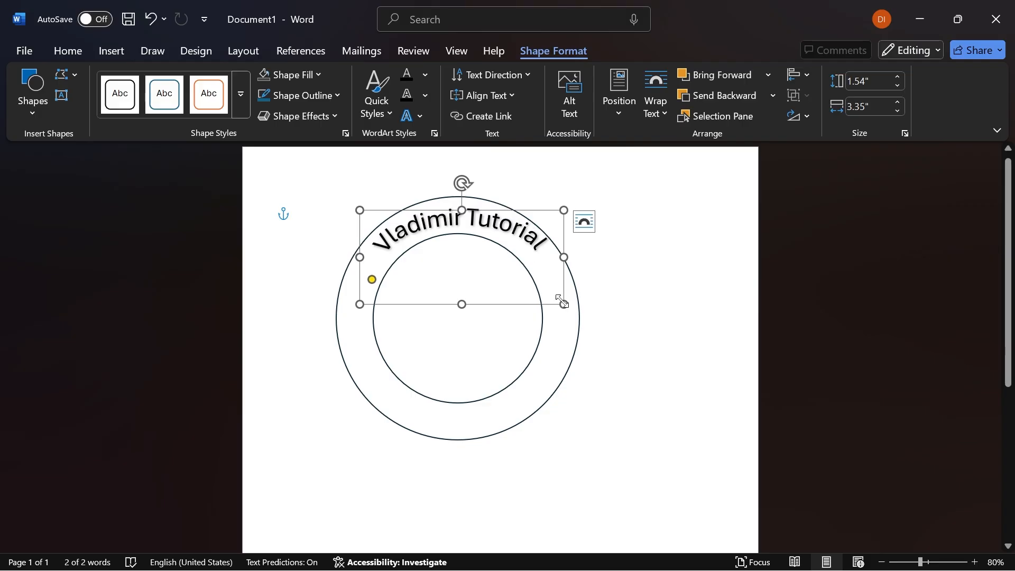
drag(561, 302, 560, 319)
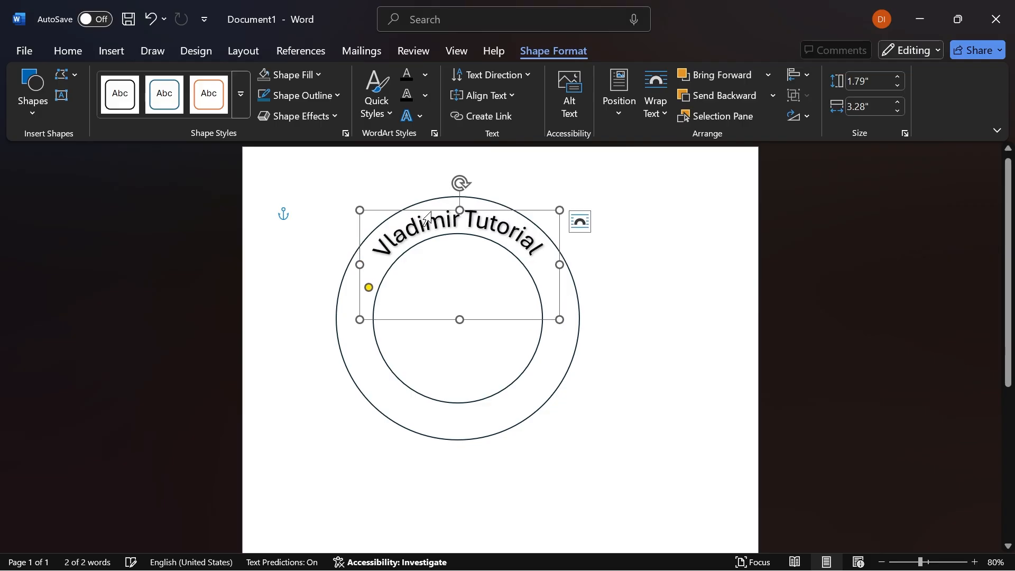
drag(431, 212, 431, 212)
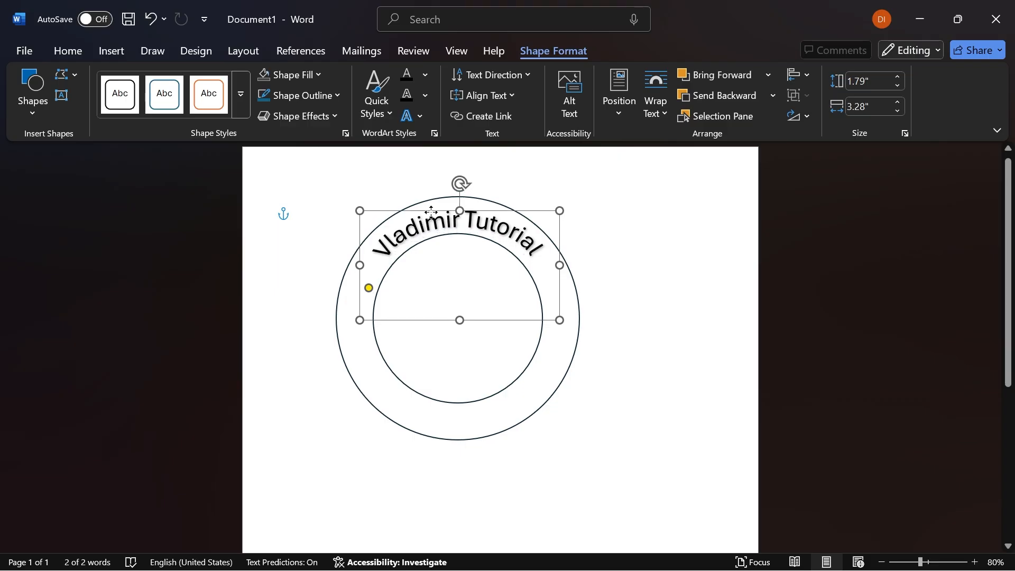
- Increase the font size of the entire arched WordArt text to 48
key(ctrl+a)
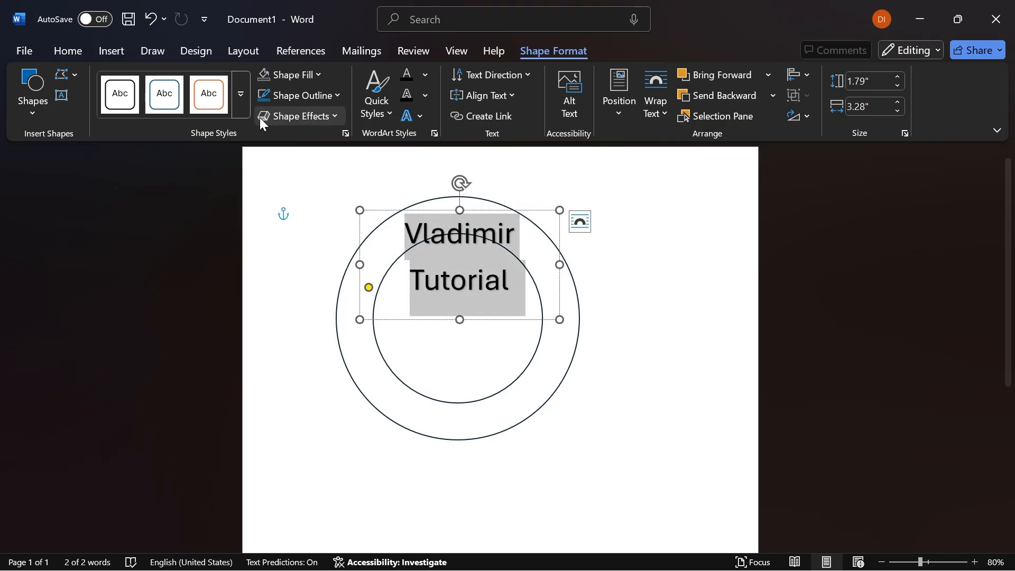
click(69, 49)
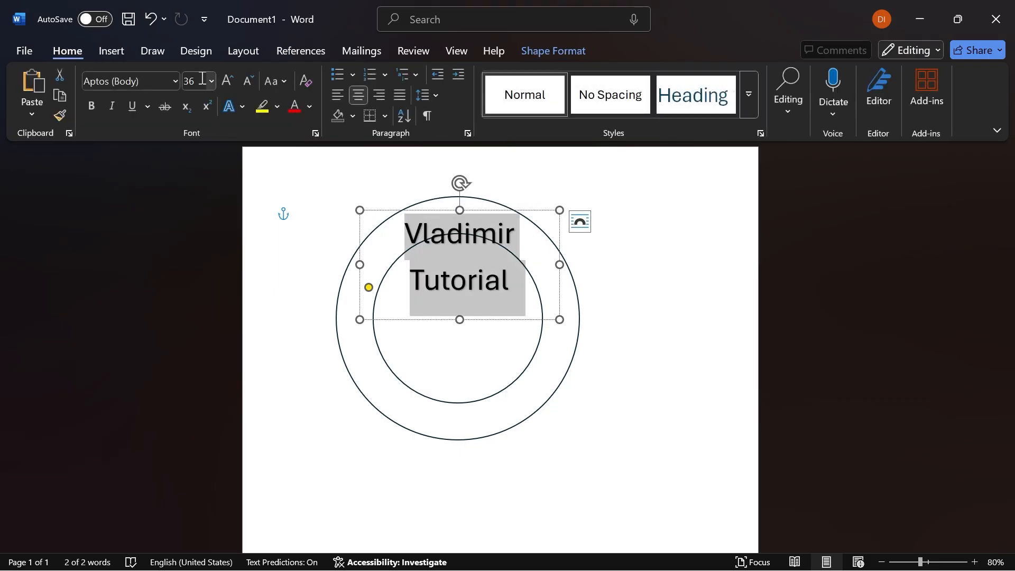
click(226, 80)
click(225, 80)
click(225, 80)
click(225, 80)
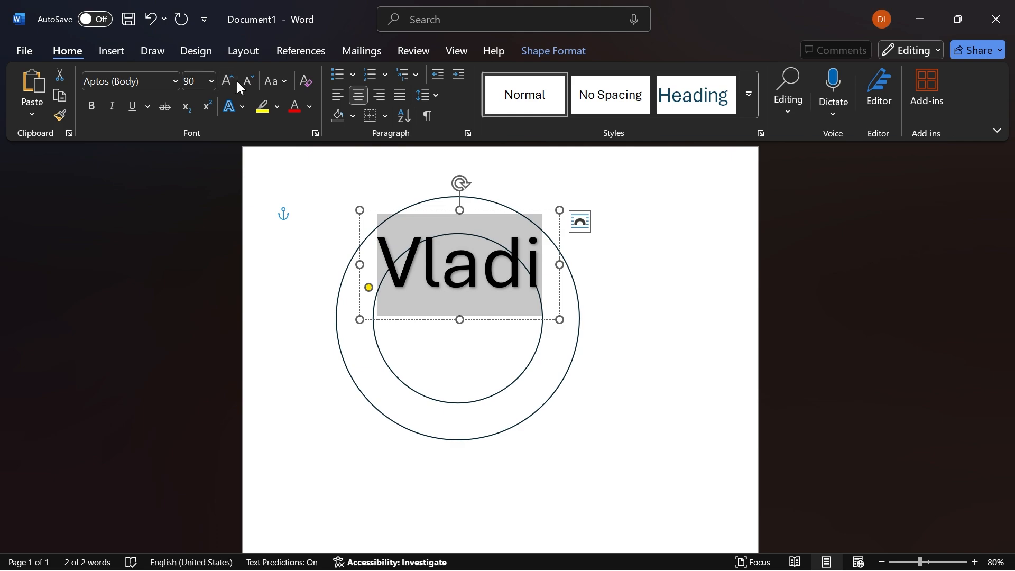
click(241, 81)
click(240, 81)
click(241, 81)
click(241, 81)
click(228, 81)
click(652, 276)
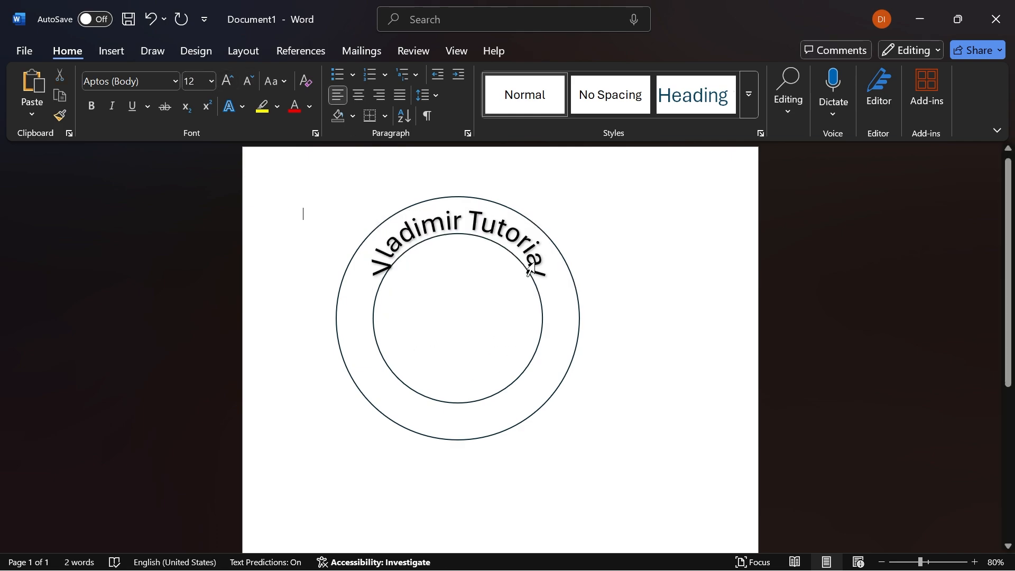
- Widen the arched WordArt box slightly and center it horizontally over the ring
click(530, 270)
click(573, 264)
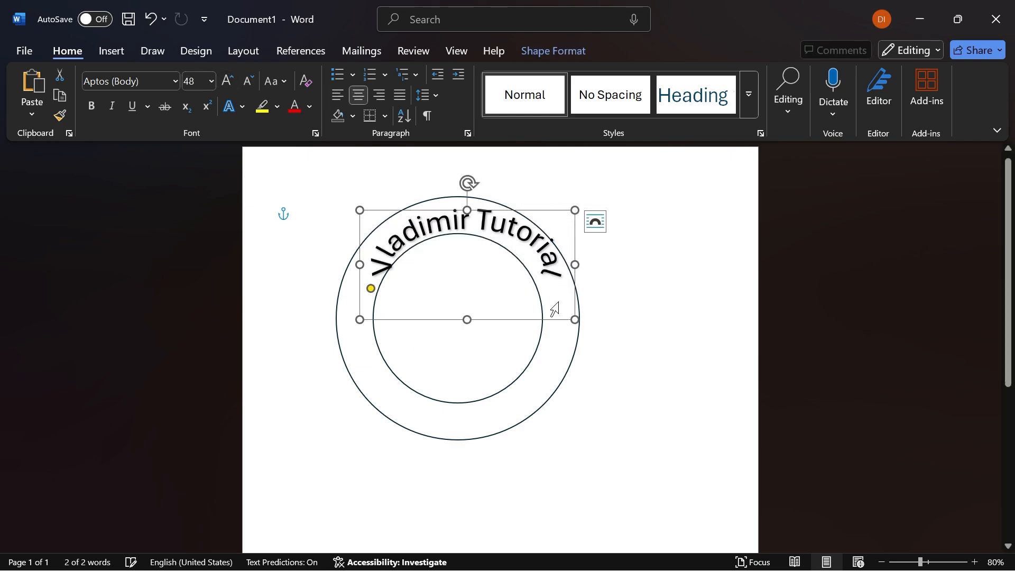
drag(539, 320, 528, 317)
- Expand the character spacing of the entire WordArt text by 5
double_click(396, 237)
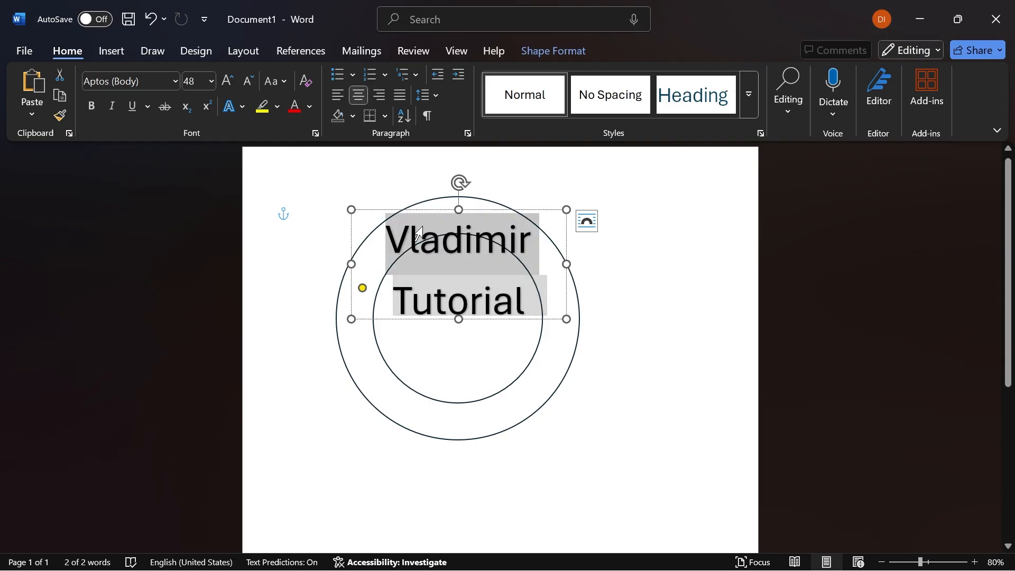
key(ctrl+a)
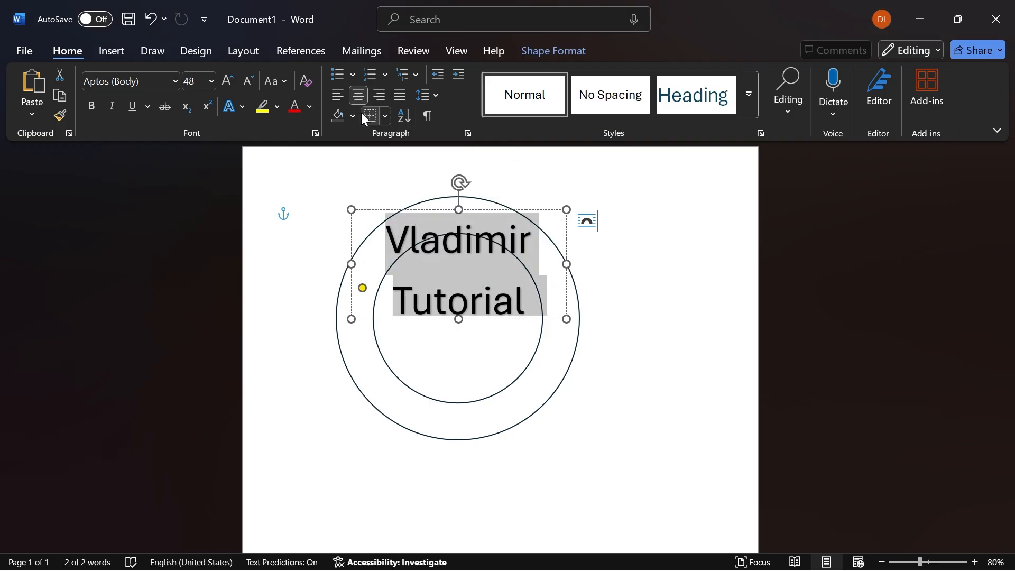
click(315, 133)
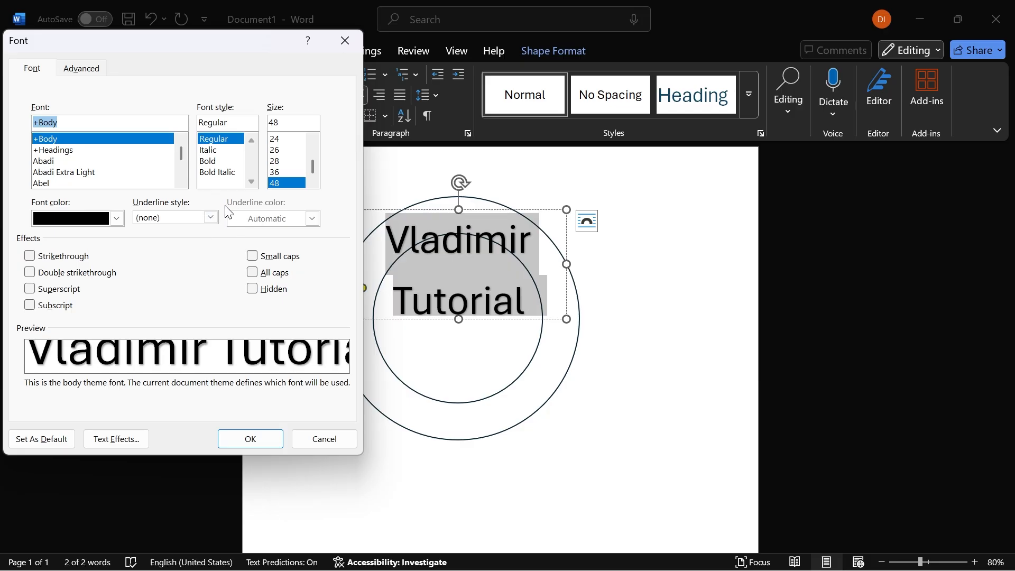
click(90, 69)
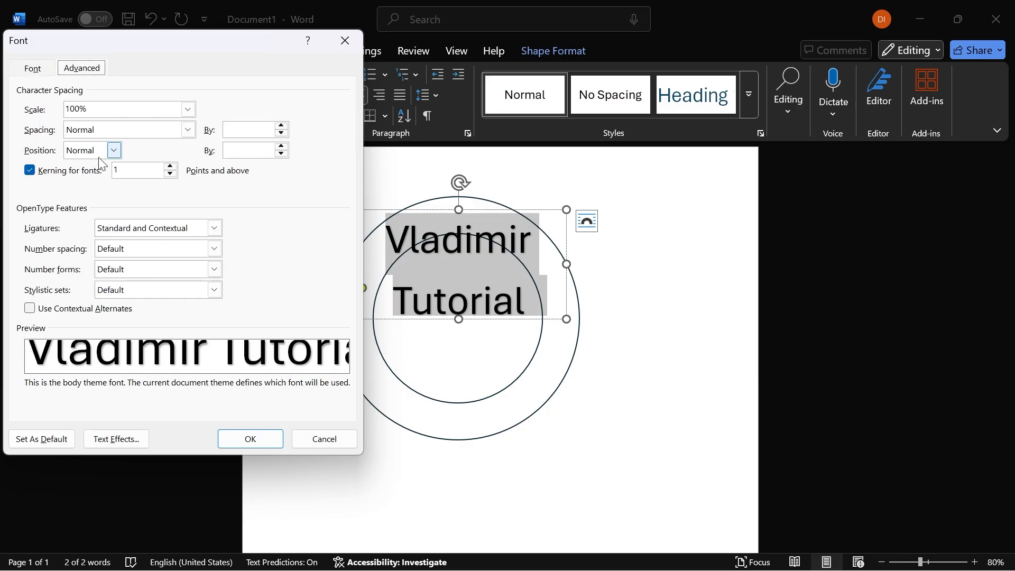
click(188, 130)
click(238, 131)
text(5)
click(254, 440)
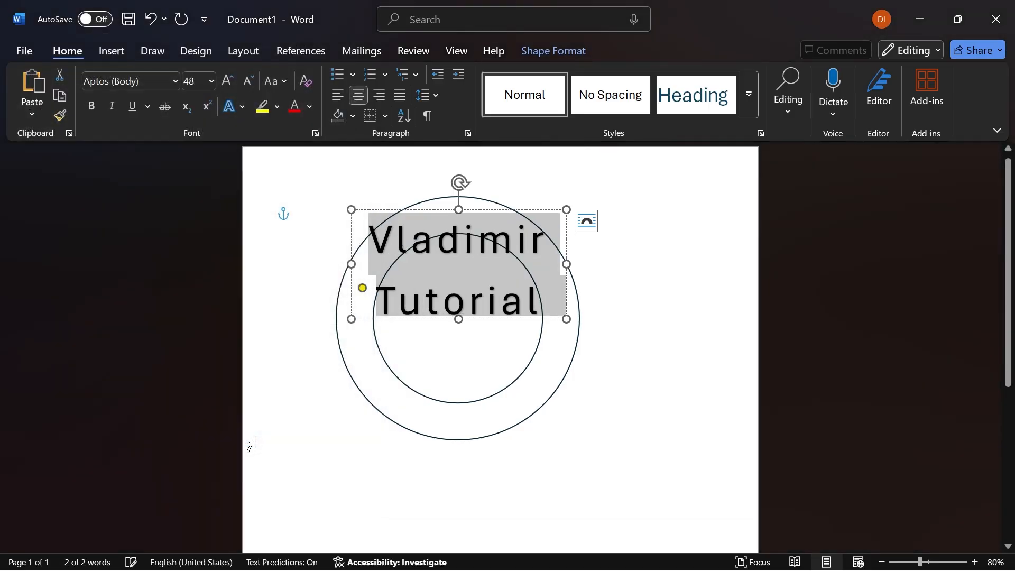
- Further expand the character spacing of the entire arched WordArt text
click(615, 348)
double_click(460, 239)
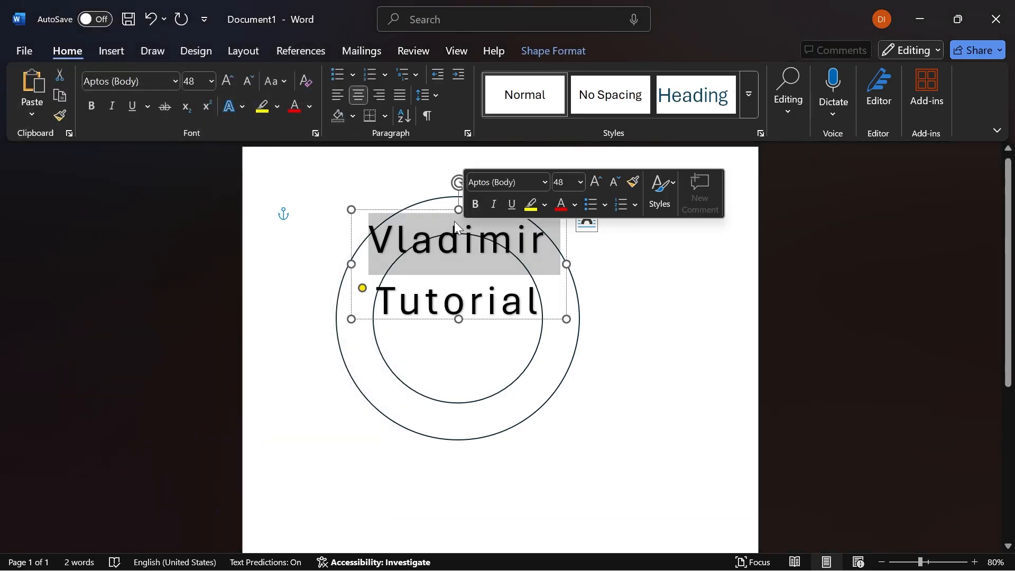
key(ctrl+a)
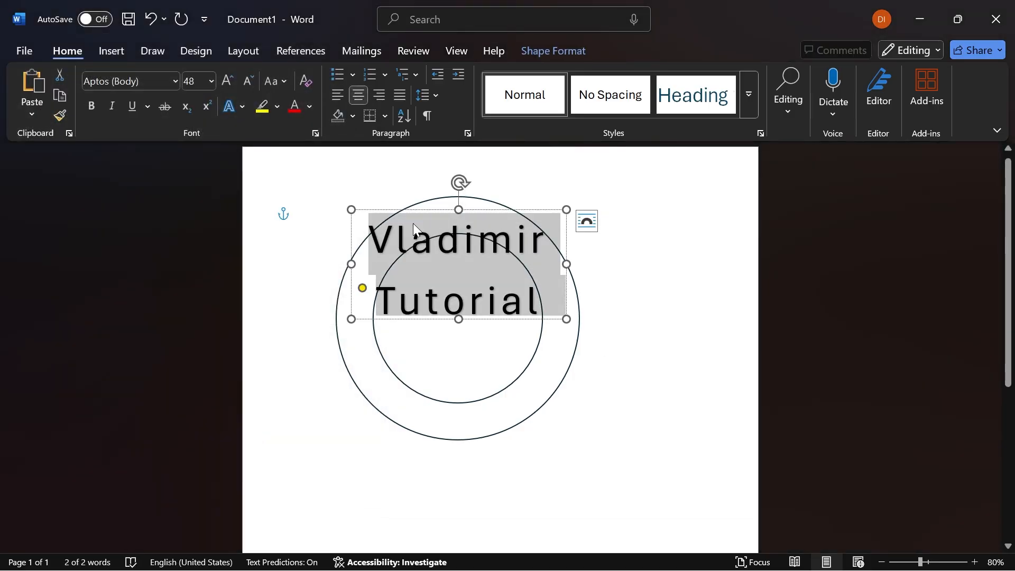
click(315, 134)
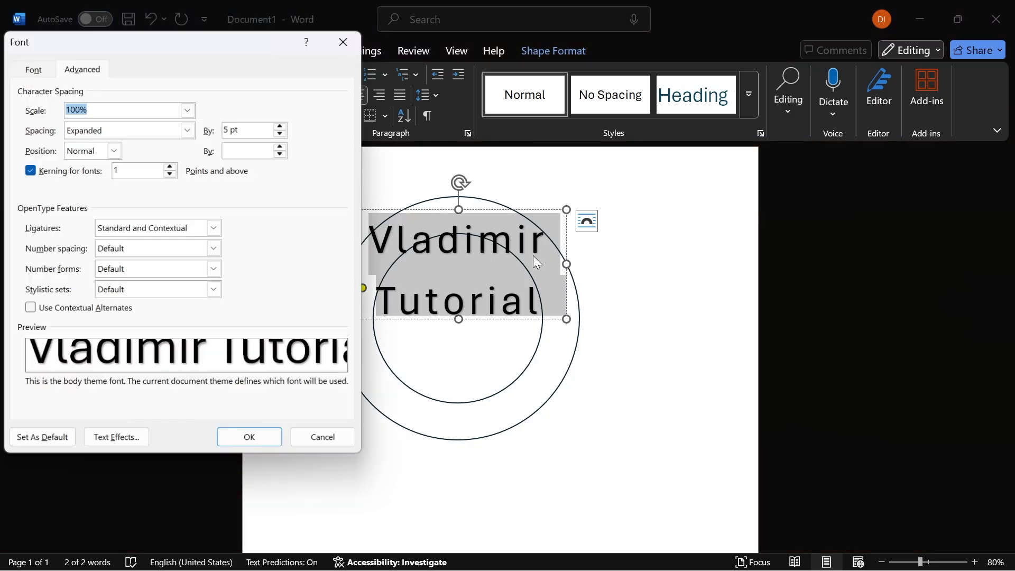
double_click(230, 132)
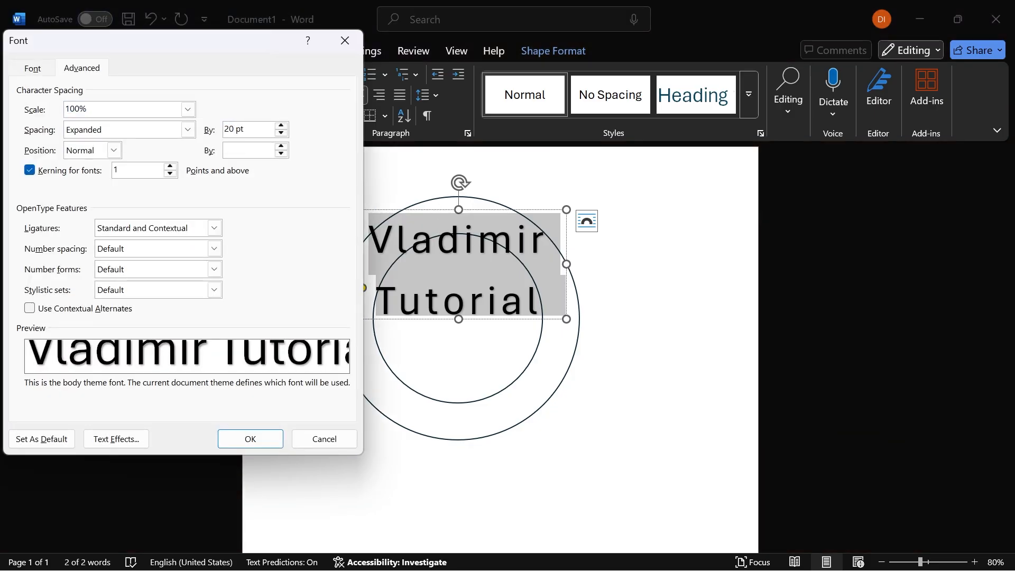
key(Return)
click(601, 271)
- Enlarge the arched WordArt box, align its curve with the ring's upper band, and rotate it slightly clockwise
click(550, 279)
drag(567, 320, 629, 390)
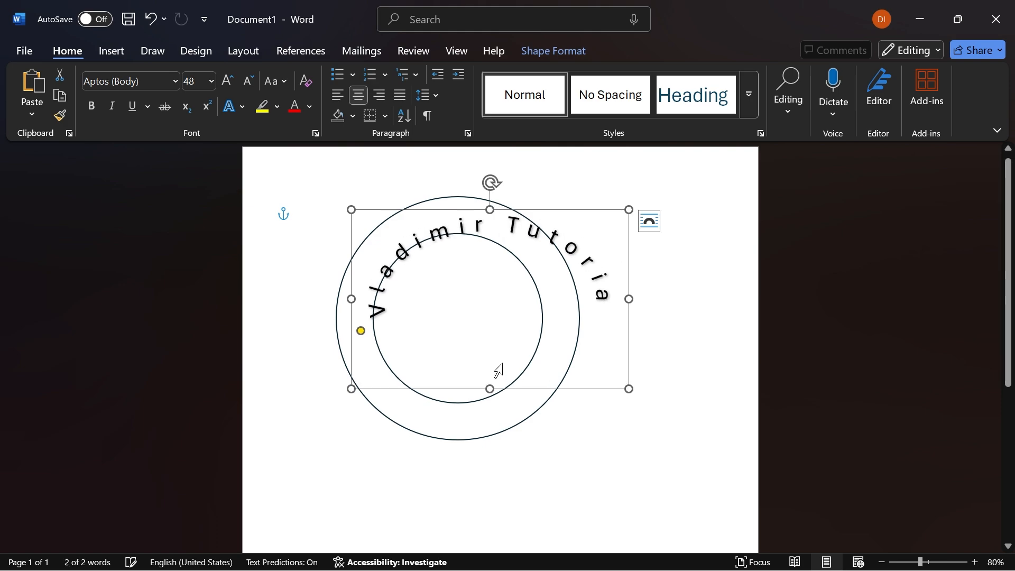
drag(503, 390, 478, 386)
drag(604, 296, 586, 296)
drag(327, 294, 338, 293)
drag(462, 206, 463, 199)
drag(339, 292, 339, 293)
drag(338, 293, 349, 331)
drag(349, 331, 349, 333)
drag(462, 173, 469, 174)
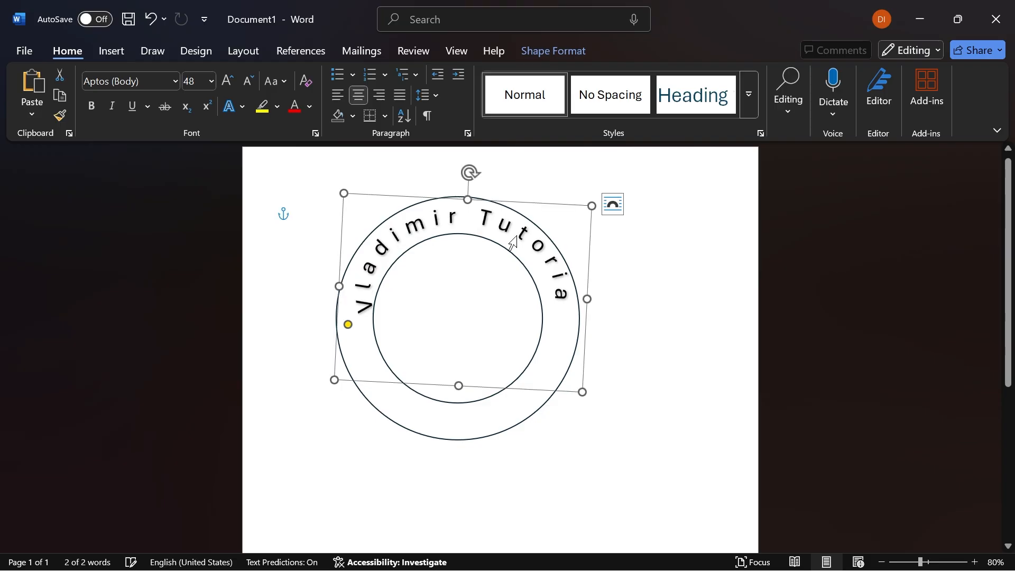
- Fine-tune the arched WordArt's width, rotation and position so its full text sits evenly inside the ring's upper band
click(516, 237)
click(534, 240)
click(750, 287)
click(494, 234)
click(425, 182)
click(441, 218)
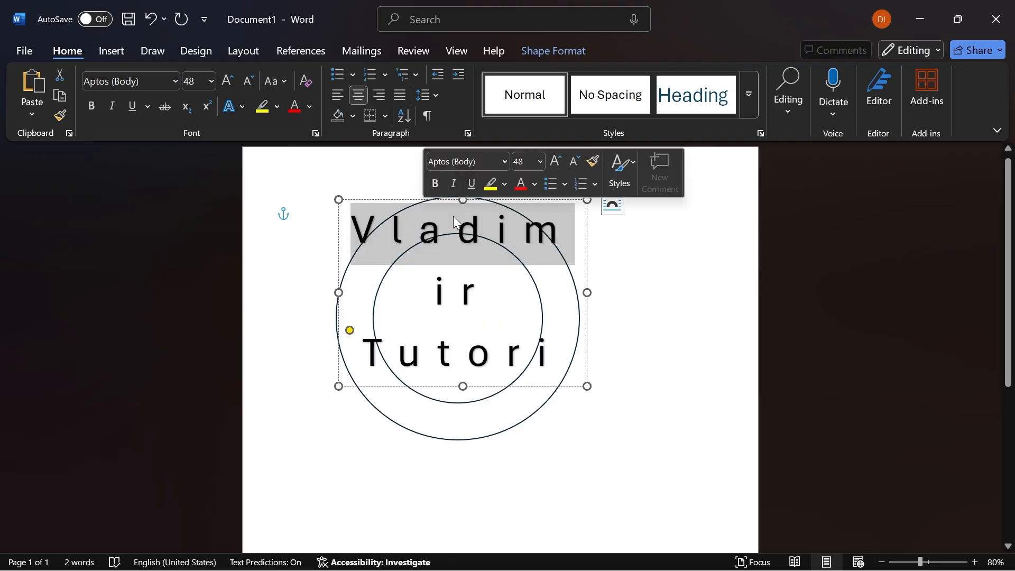
drag(587, 293, 582, 298)
drag(469, 173, 474, 173)
drag(476, 200, 473, 199)
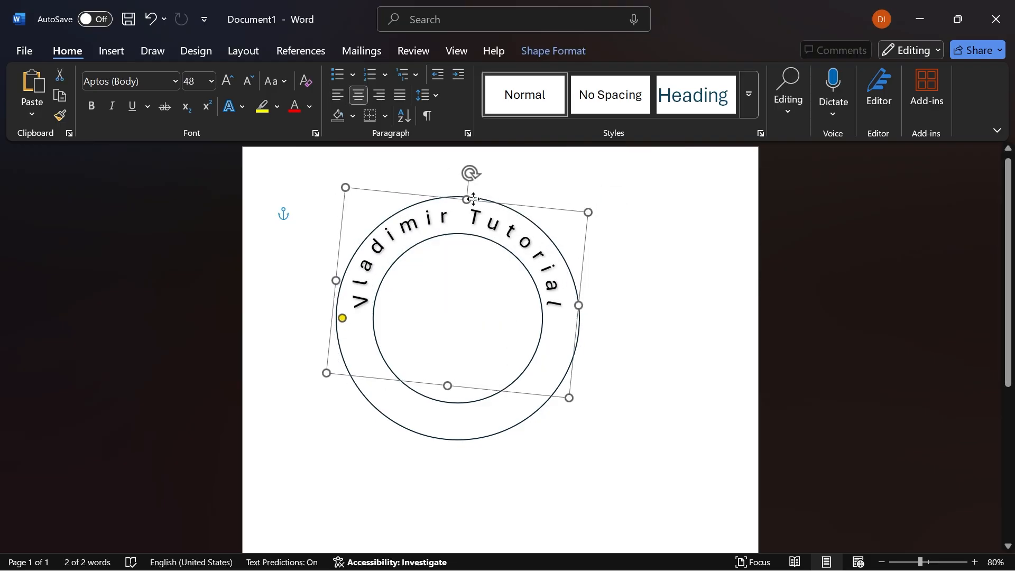
click(669, 351)
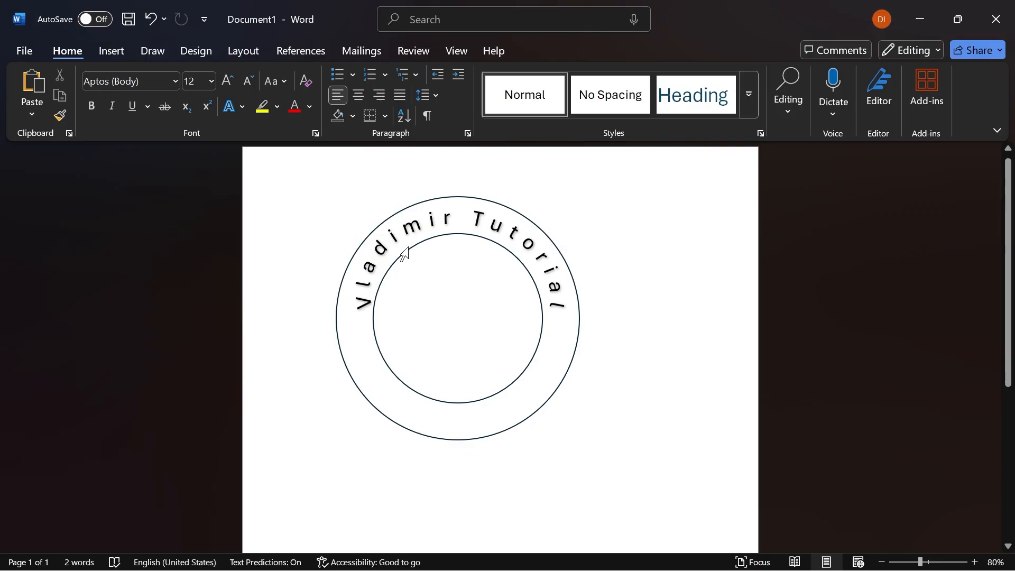
- Duplicate the arched WordArt and move the copy straight down over the lower part of the ring
double_click(404, 254)
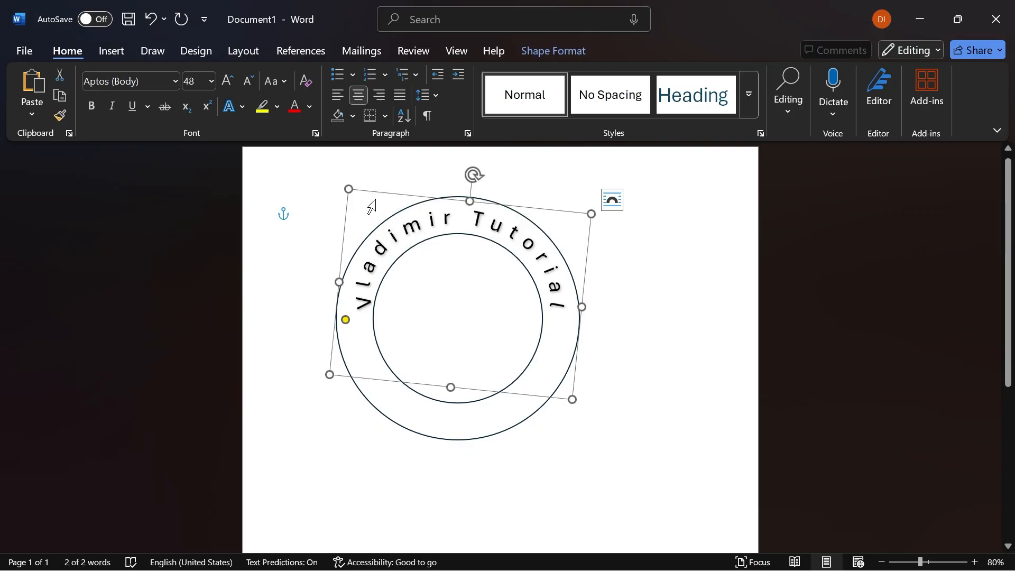
key(ctrl+v)
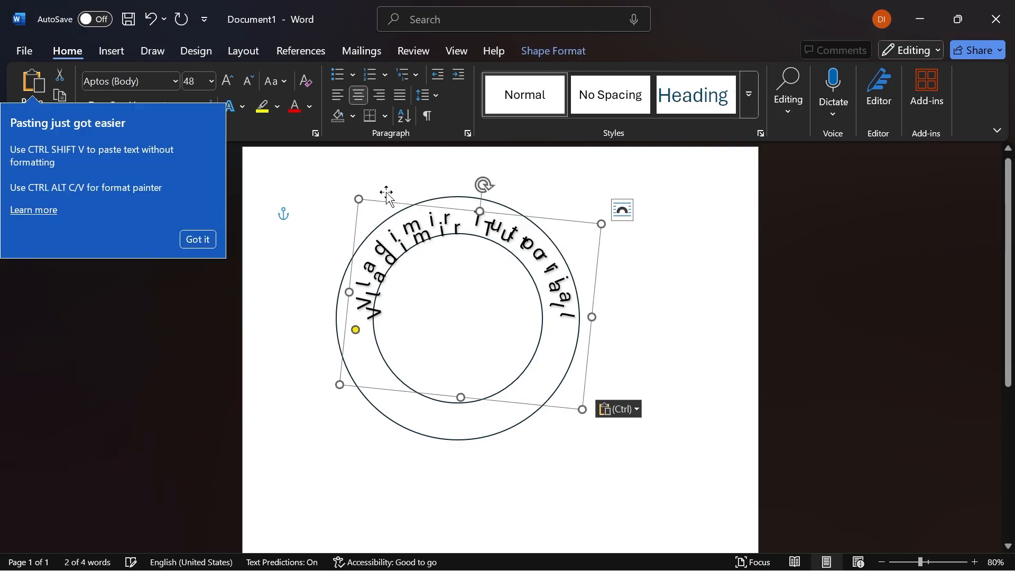
drag(390, 201, 390, 276)
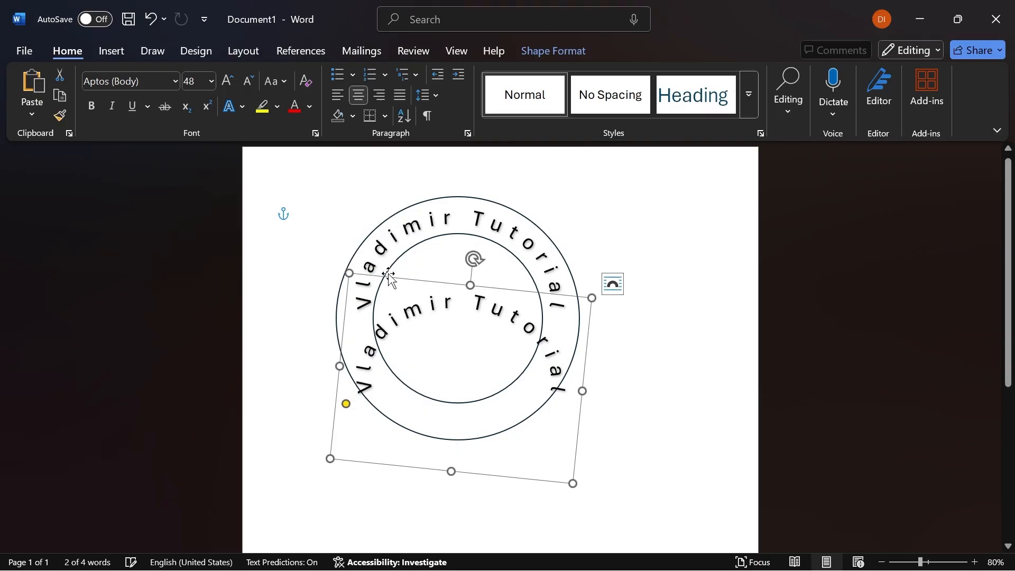
- Apply the downward-arch Follow Path transform to the copied WordArt's text
triple_click(454, 299)
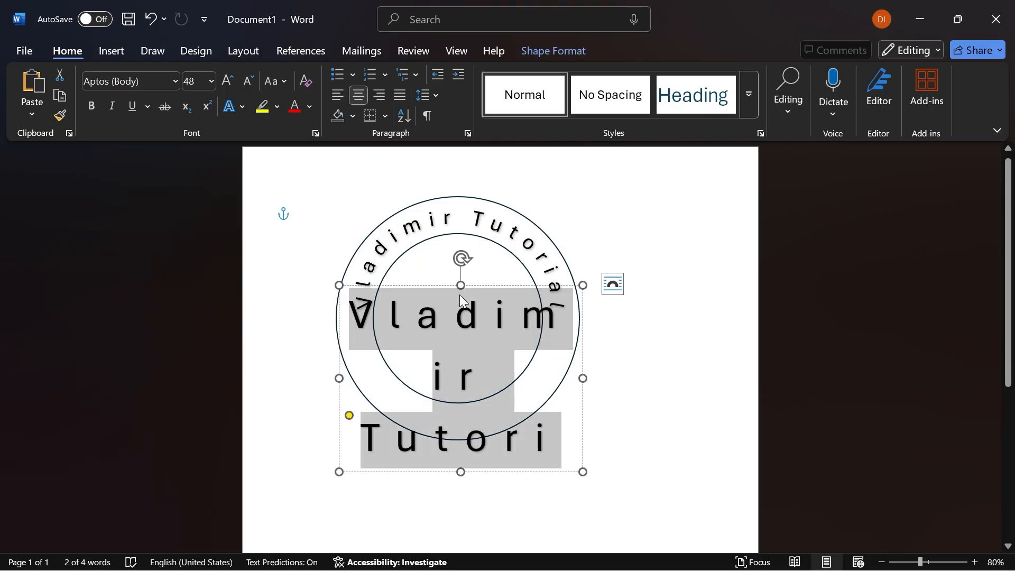
click(540, 61)
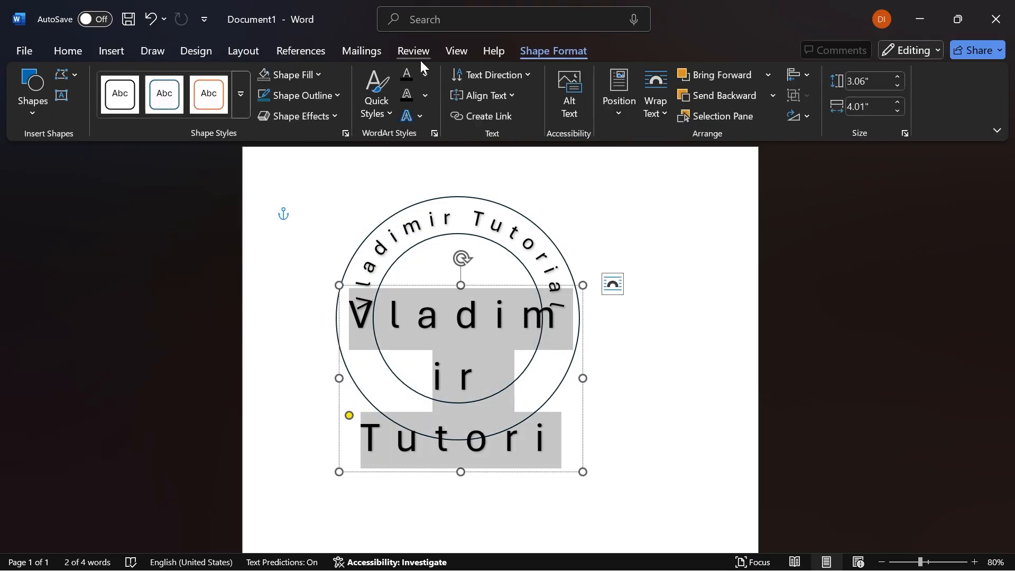
click(420, 113)
mouse_move(501, 308)
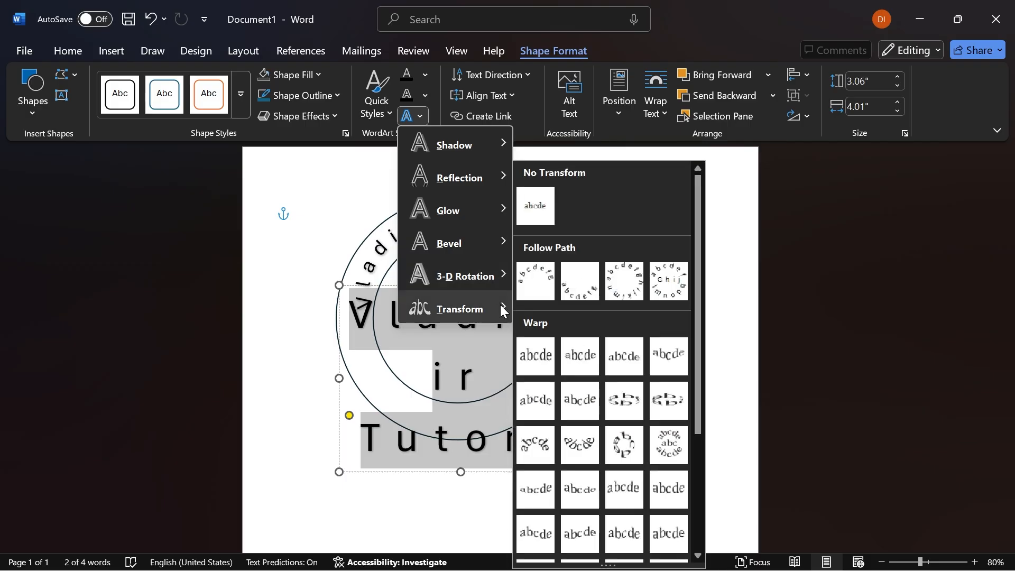
click(580, 288)
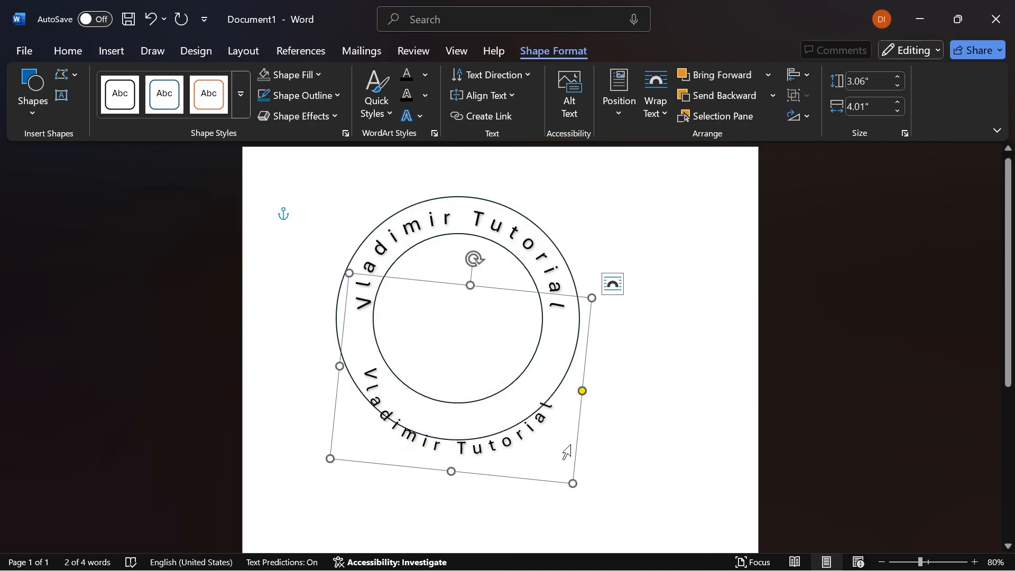
- Replace the lower WordArt's text with "Youtube Videos"
triple_click(493, 440)
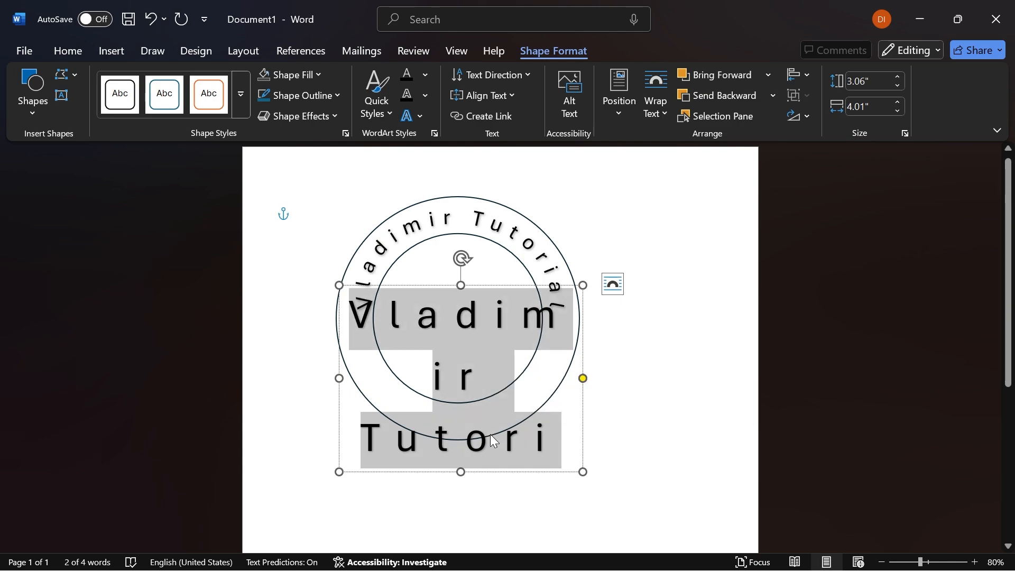
text(Youtube VId)
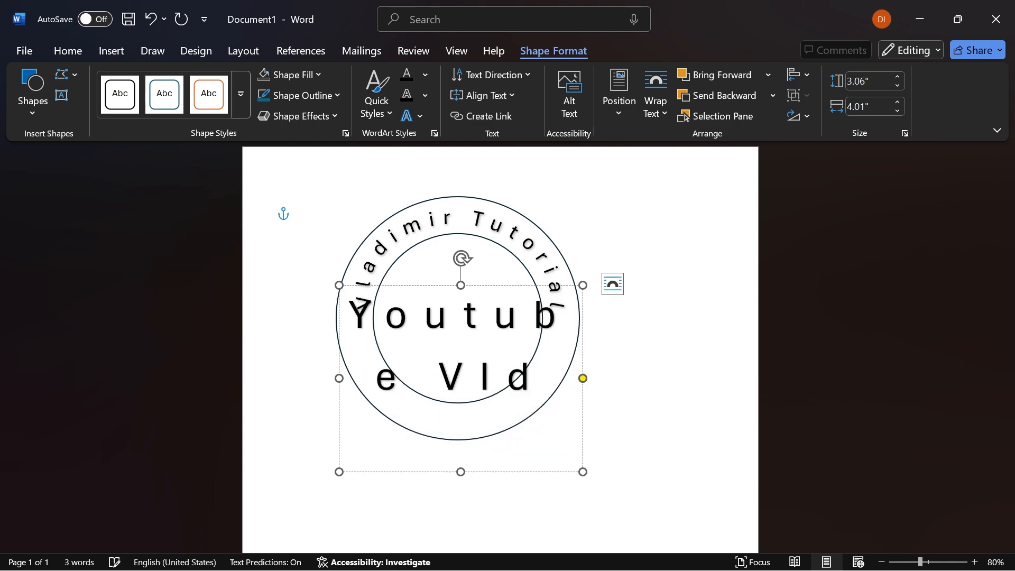
key(BackSpace)
key(BackSpace)
text(ideos)
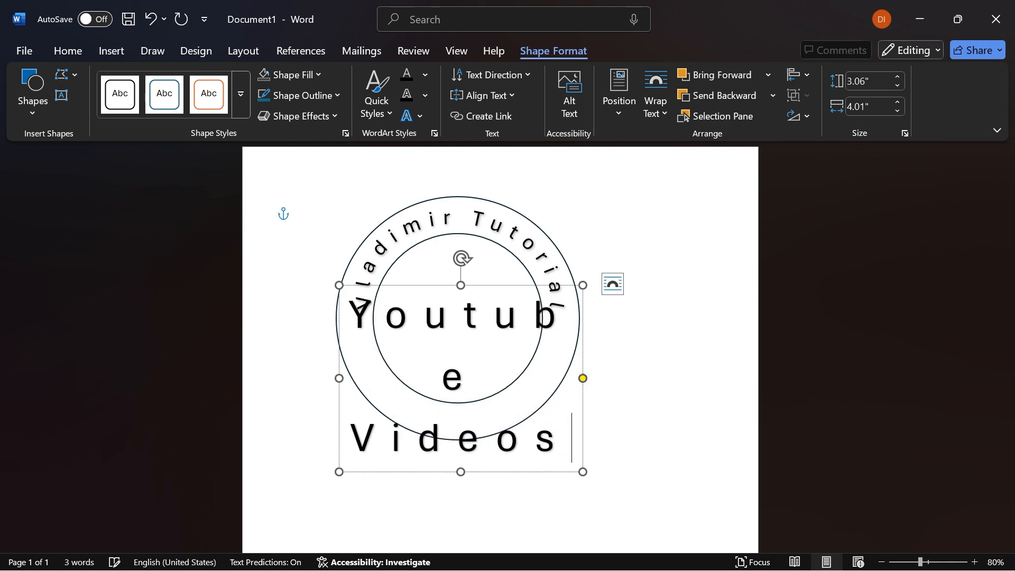
click(671, 445)
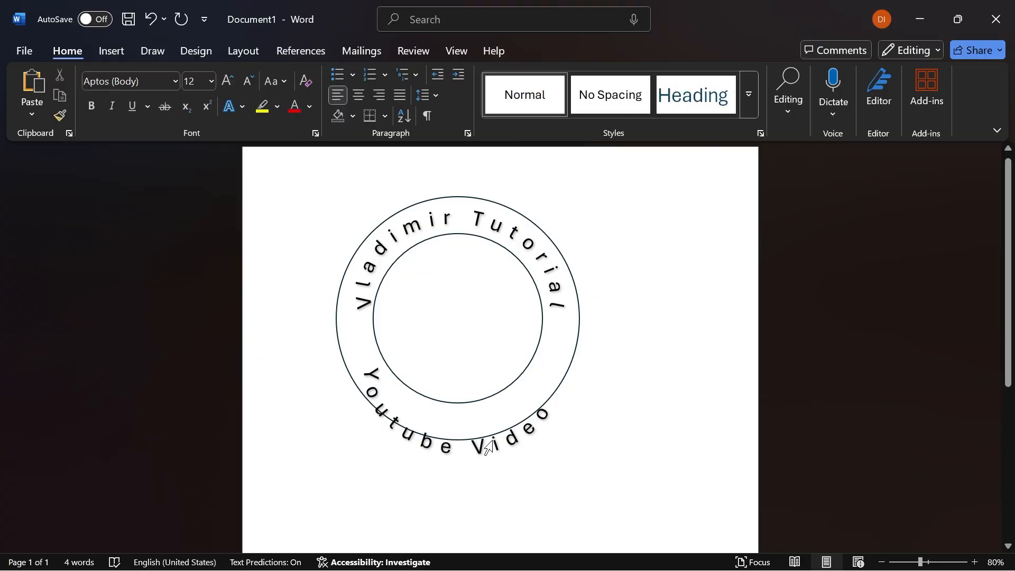
triple_click(509, 446)
drag(511, 465, 513, 474)
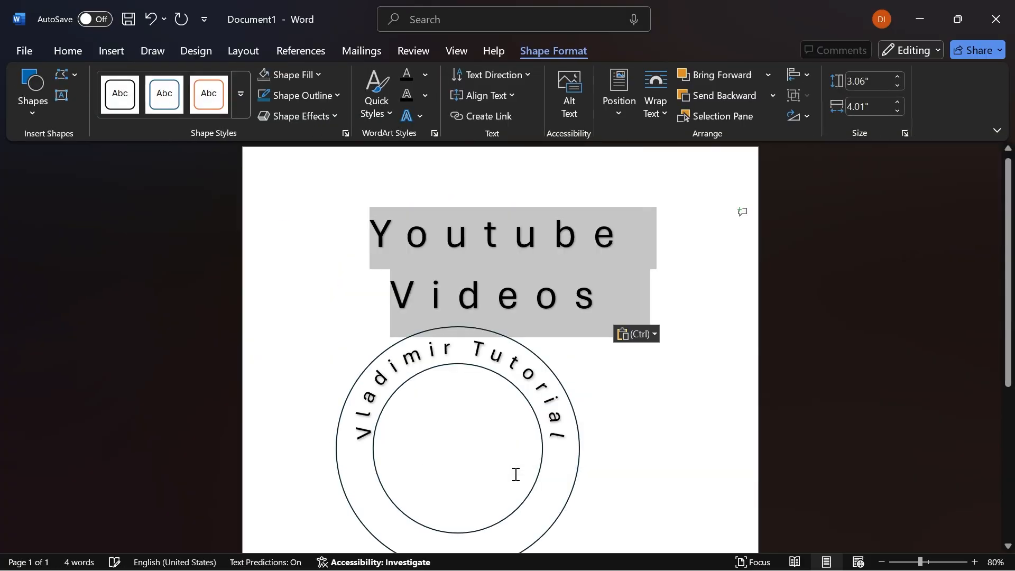
click(517, 471)
key(ctrl+z)
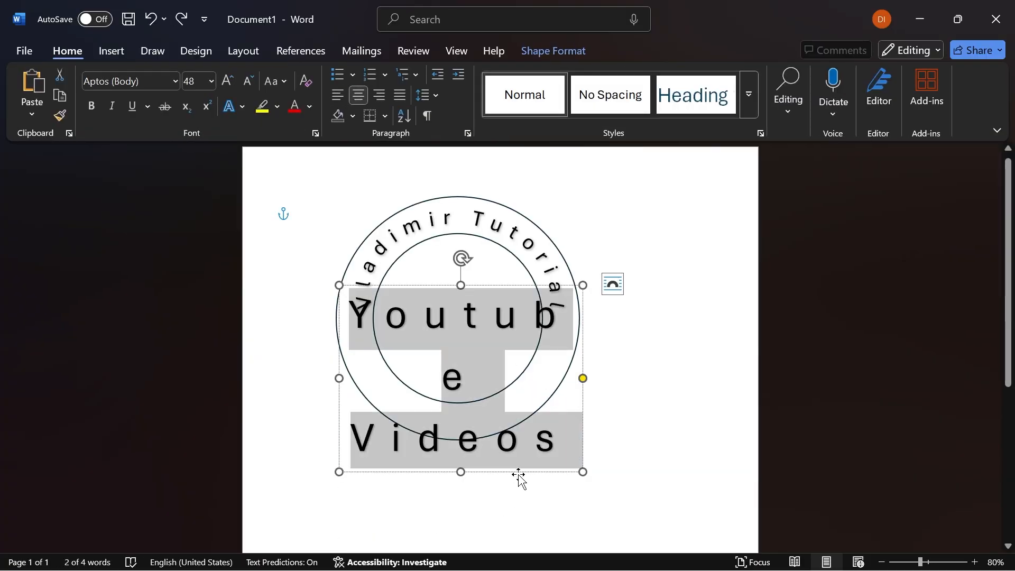
- Move the lower WordArt up so its curved text sits inside the ring's lower band
drag(522, 471, 517, 444)
double_click(513, 390)
click(526, 394)
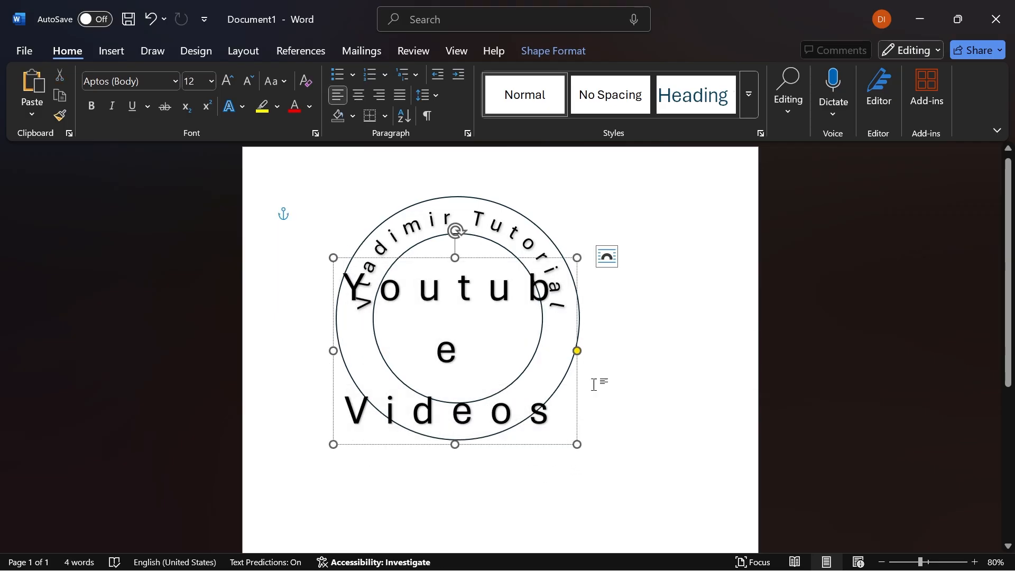
click(556, 389)
click(576, 356)
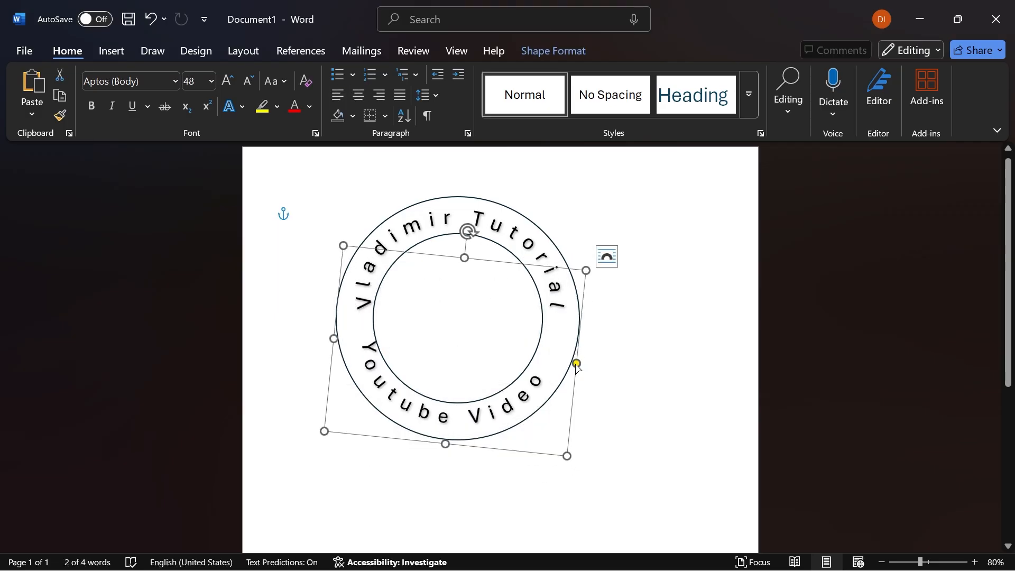
- Enlarge the lower WordArt slightly and straighten its rotation so the text is level in the ring's lower band
drag(576, 364, 577, 362)
drag(567, 458, 575, 467)
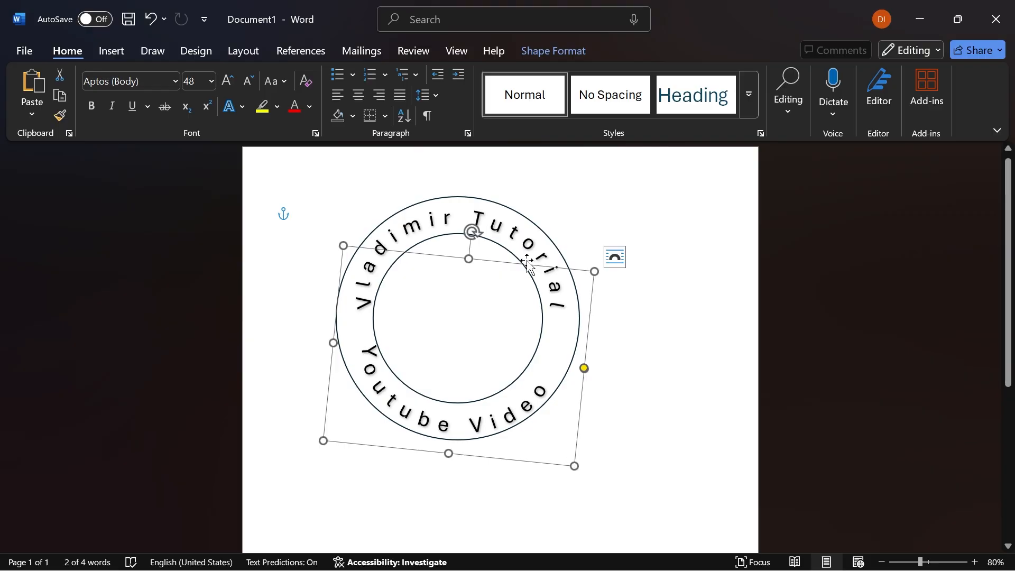
drag(472, 231, 458, 227)
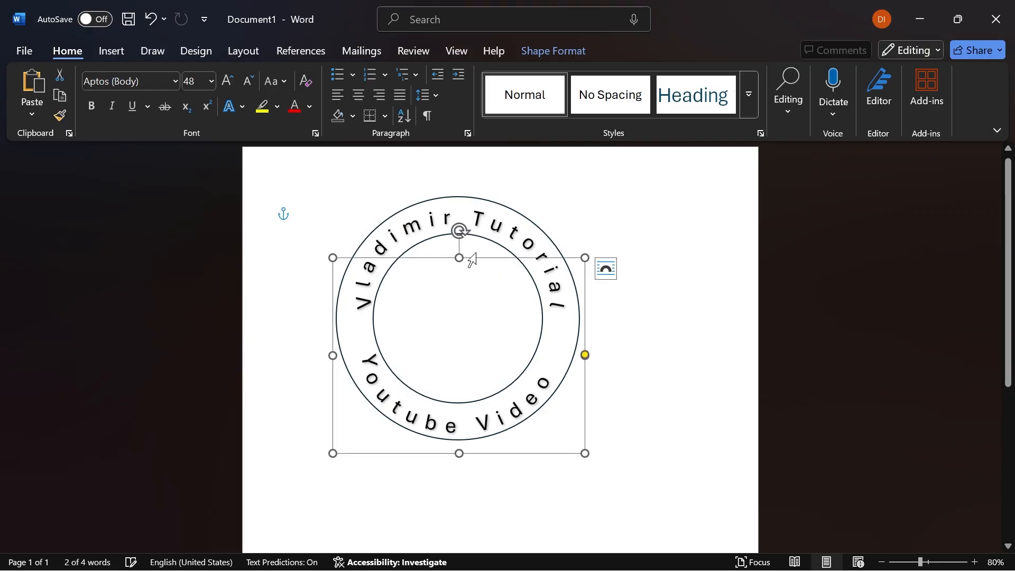
click(673, 356)
- Draw a small five-pointed star just outside the ring's left edge
click(108, 50)
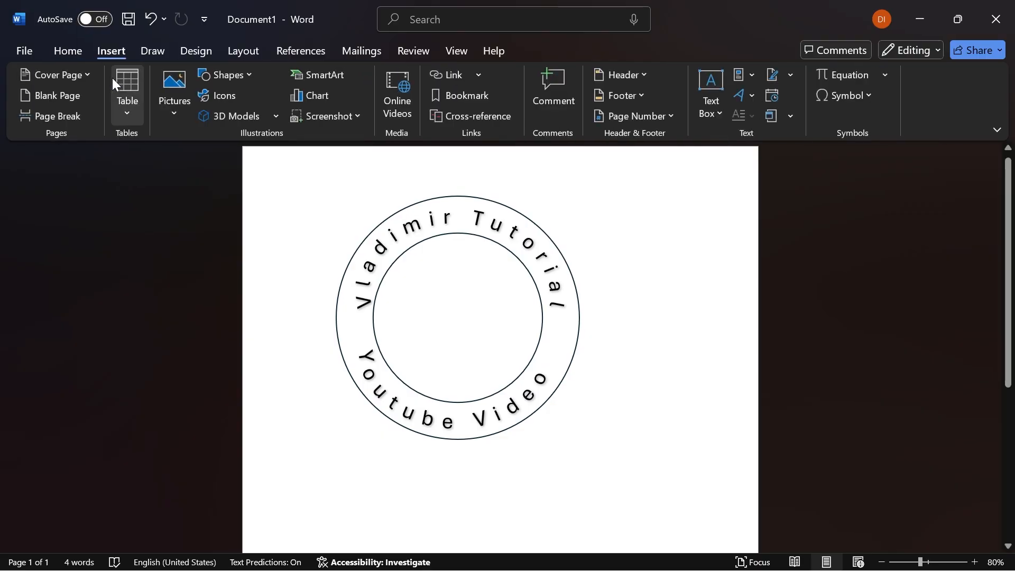
click(229, 76)
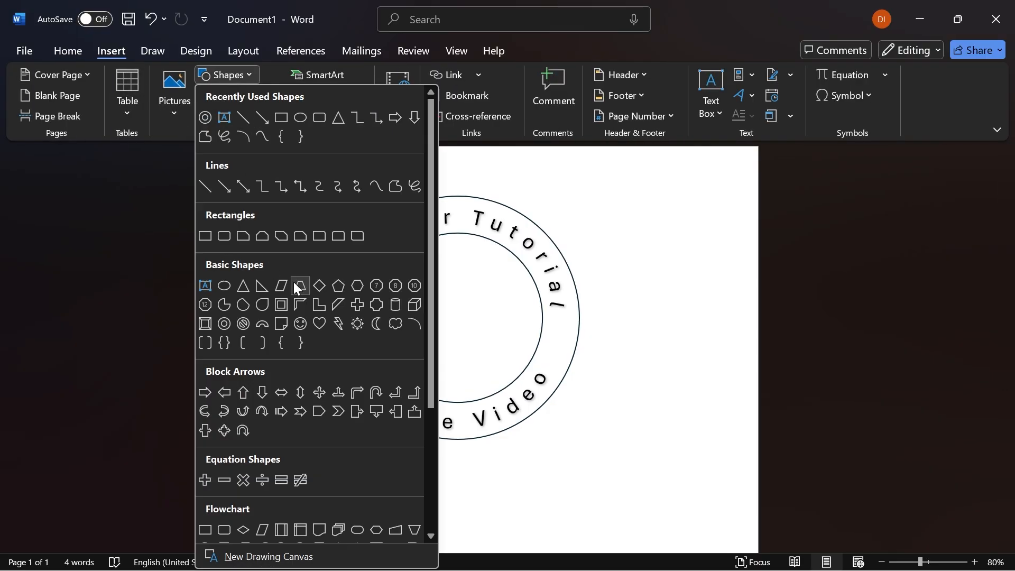
scroll(329, 379, down, 3)
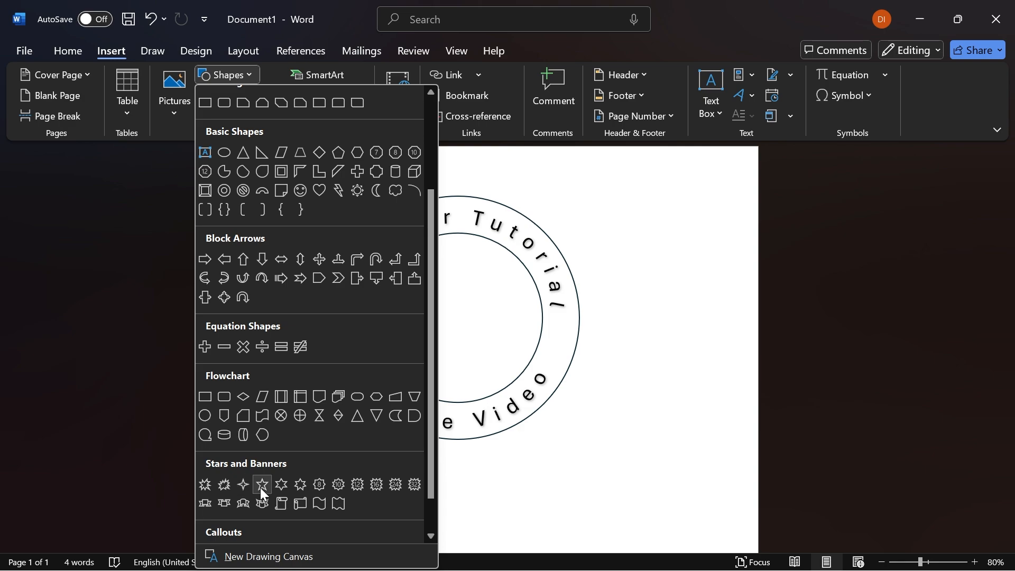
click(274, 488)
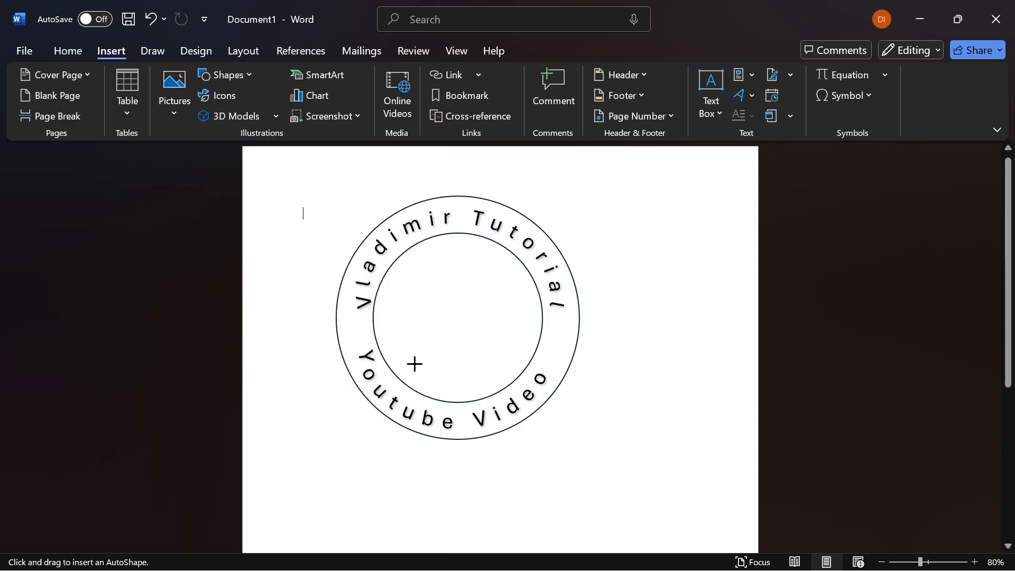
drag(312, 313, 345, 341)
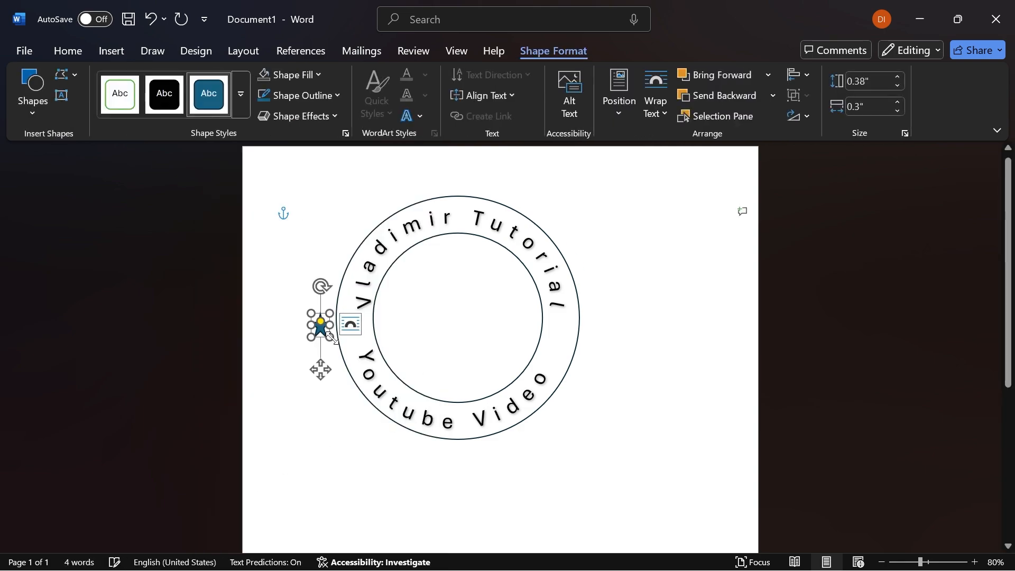
- Set the star to 0.45" high and 0.4" wide and move it into the ring's left side between the two texts
click(866, 83)
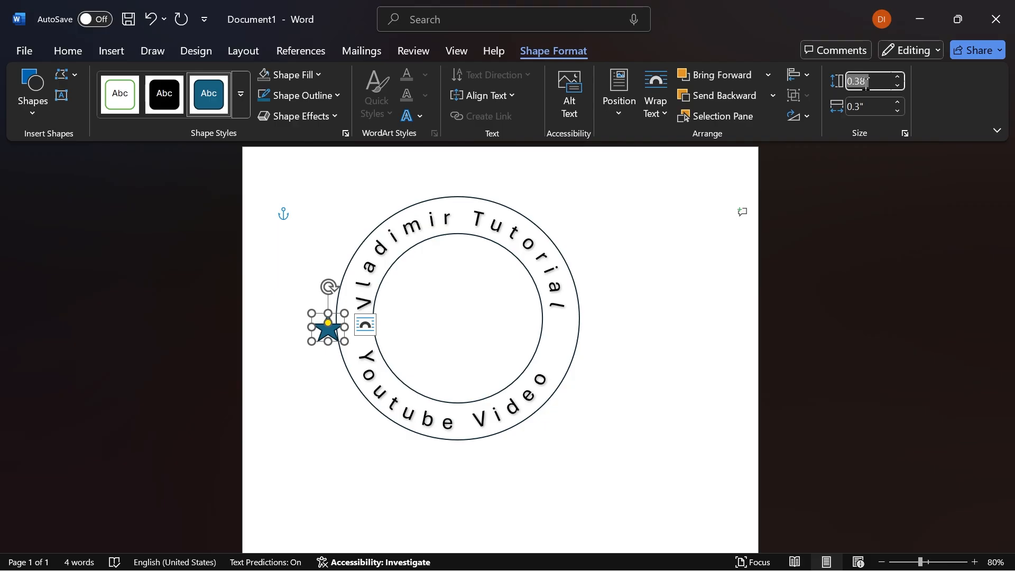
text(0.45)
key(Tab)
text(0.4)
key(Return)
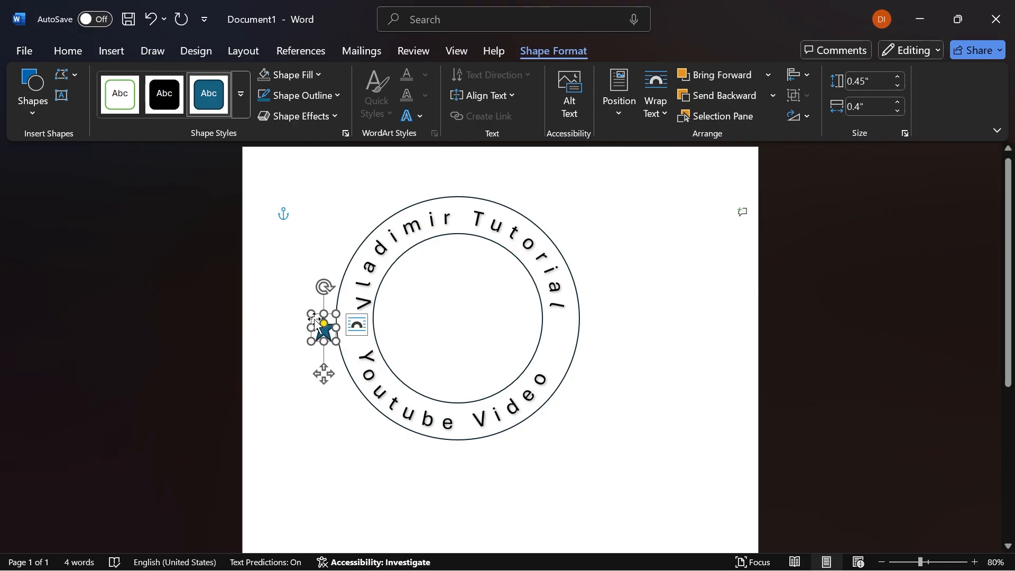
drag(329, 341, 362, 336)
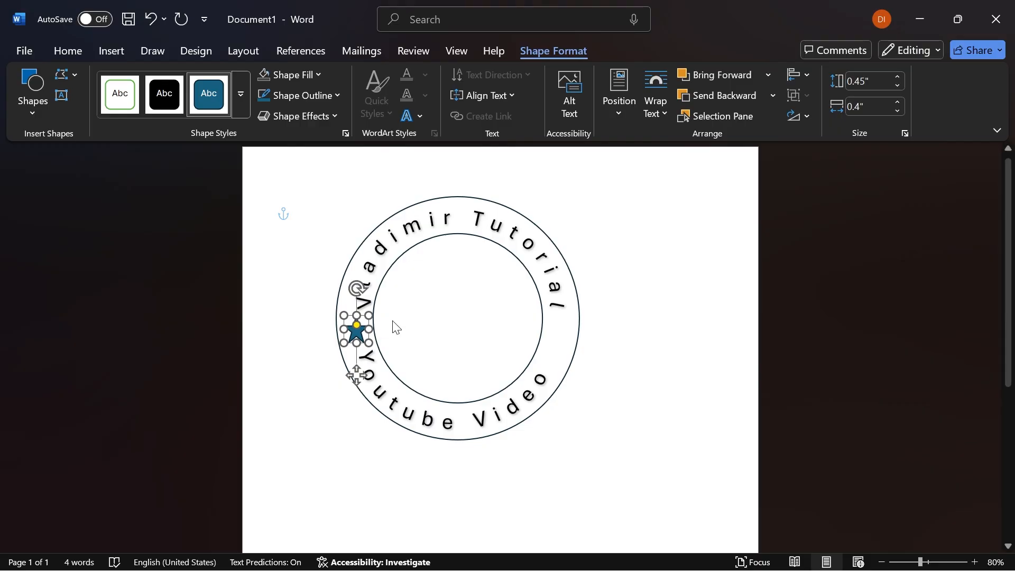
- Duplicate the star and place the copy in the ring's right side, opposite the first star
key(ctrl+v)
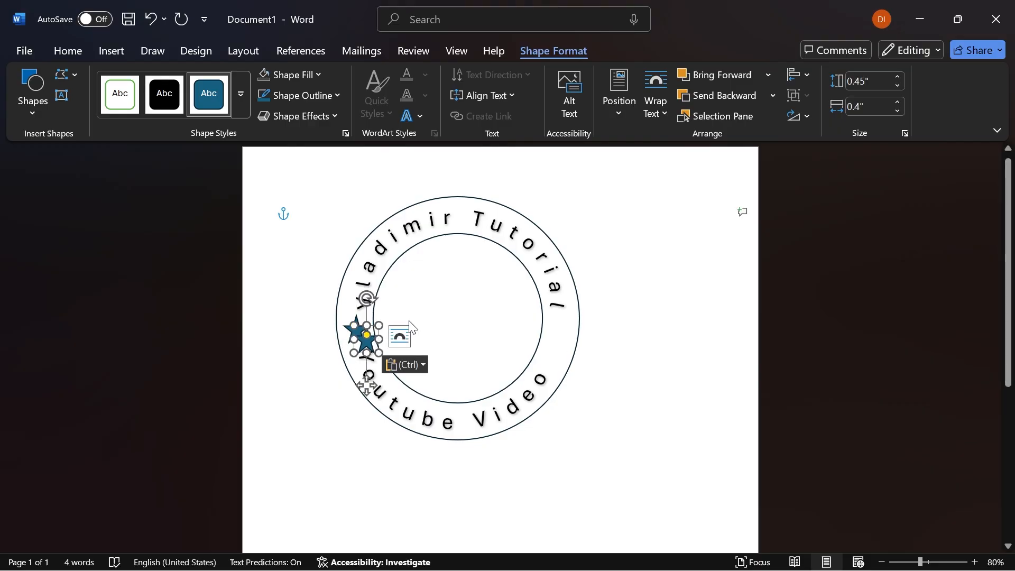
drag(369, 345, 564, 336)
drag(444, 336, 416, 335)
click(721, 386)
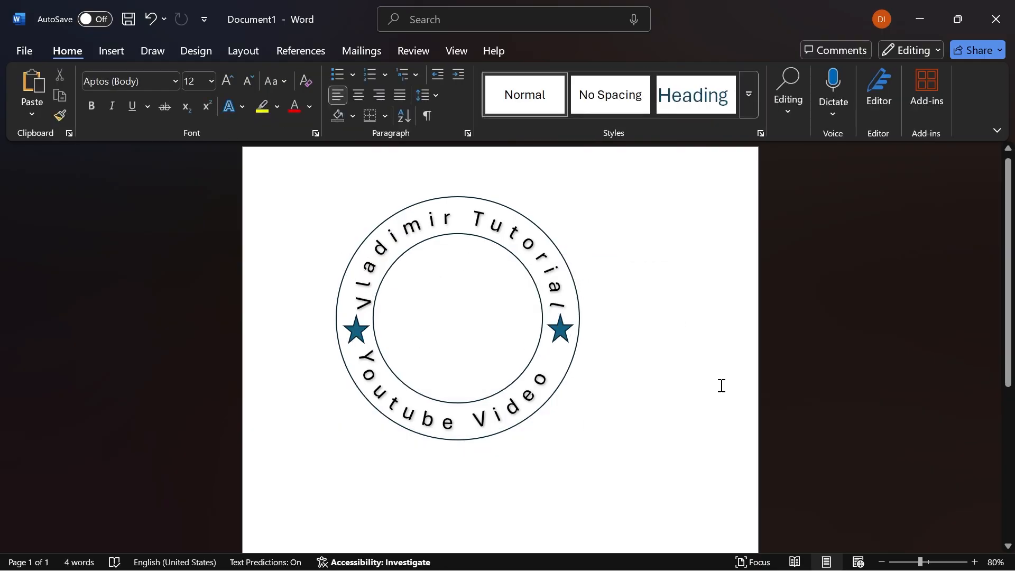
- Draw a dodecagon about 1.72" high and 1.96" wide inside the ring's empty center
click(111, 53)
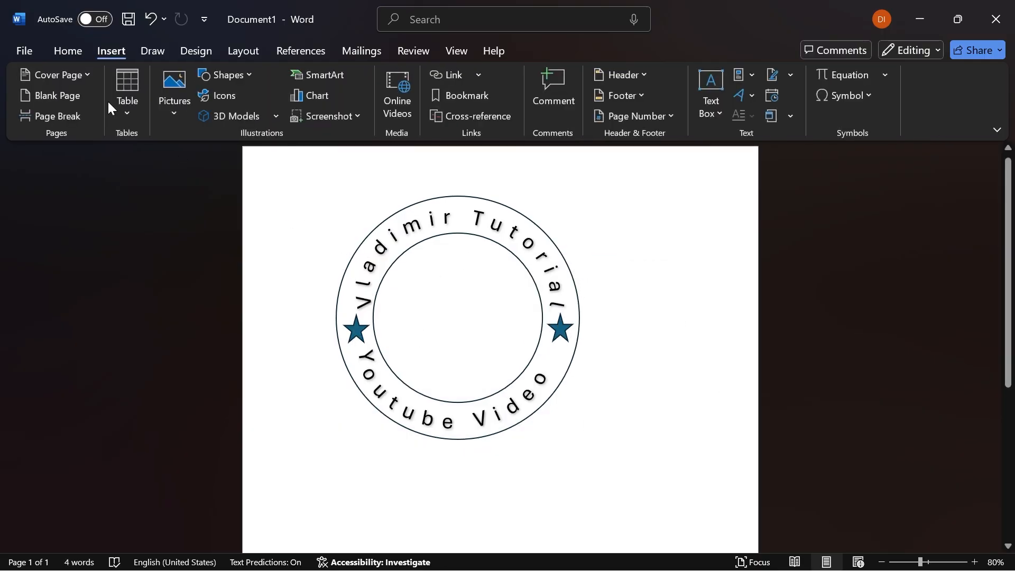
click(211, 78)
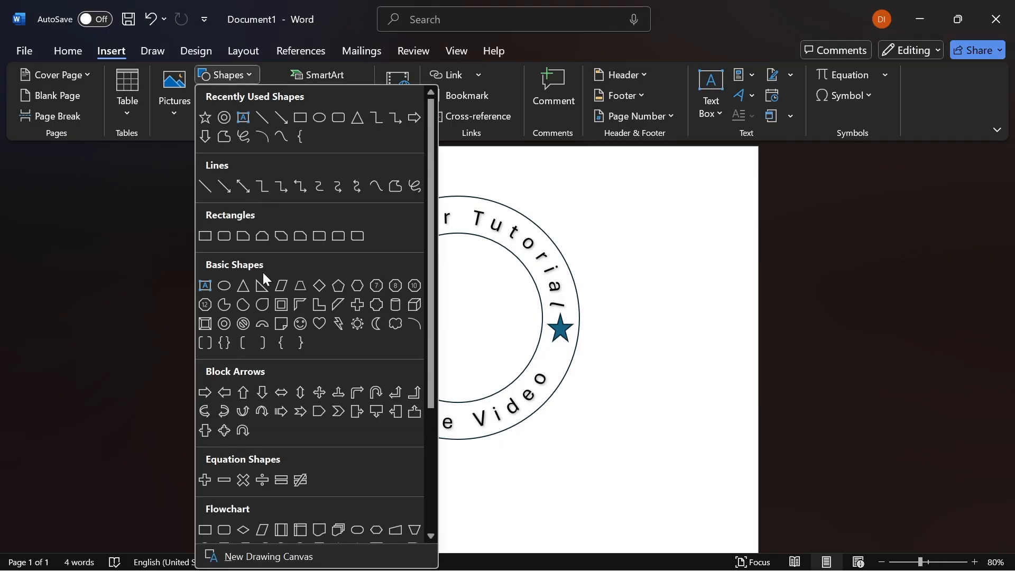
click(205, 304)
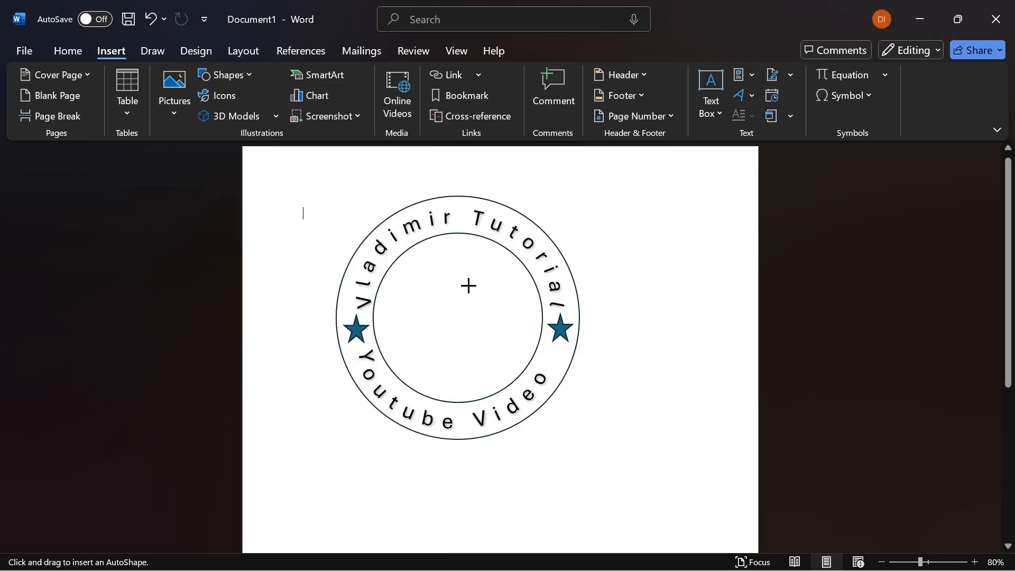
drag(425, 279, 530, 375)
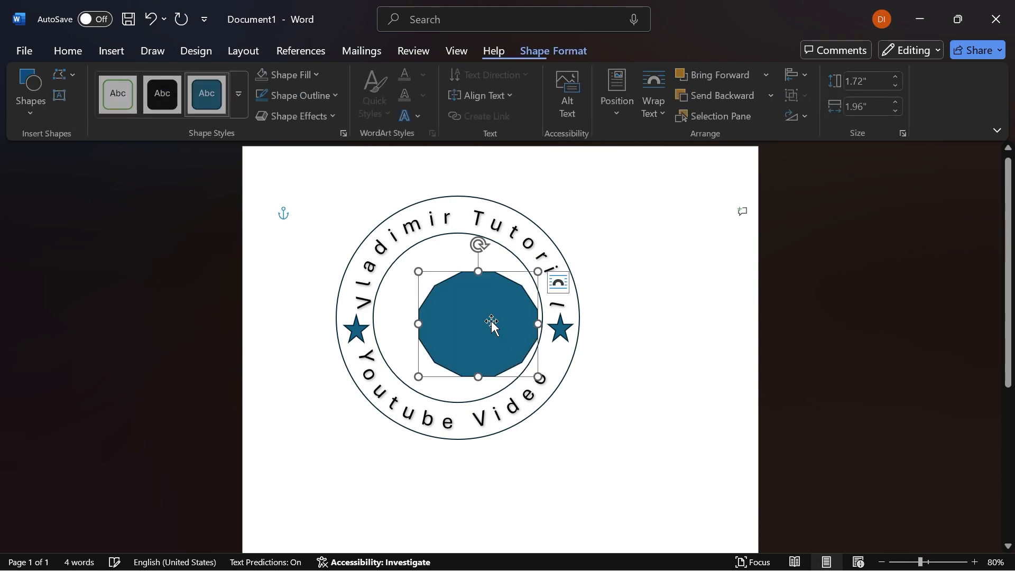
- Center the dodecagon within the inner circle and enlarge it to about 1.93" high and 2.1" wide
drag(490, 317, 467, 310)
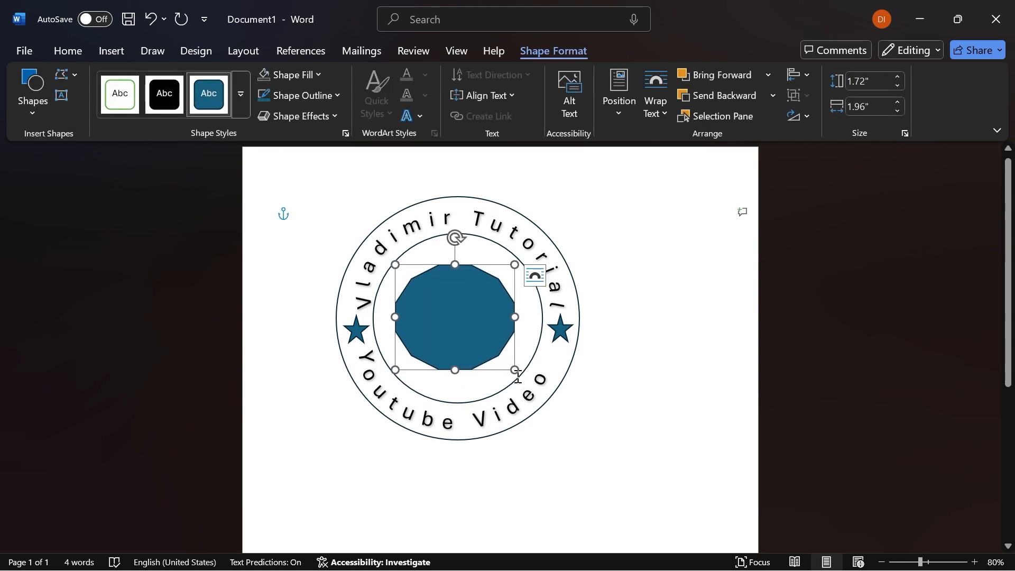
drag(514, 372, 522, 379)
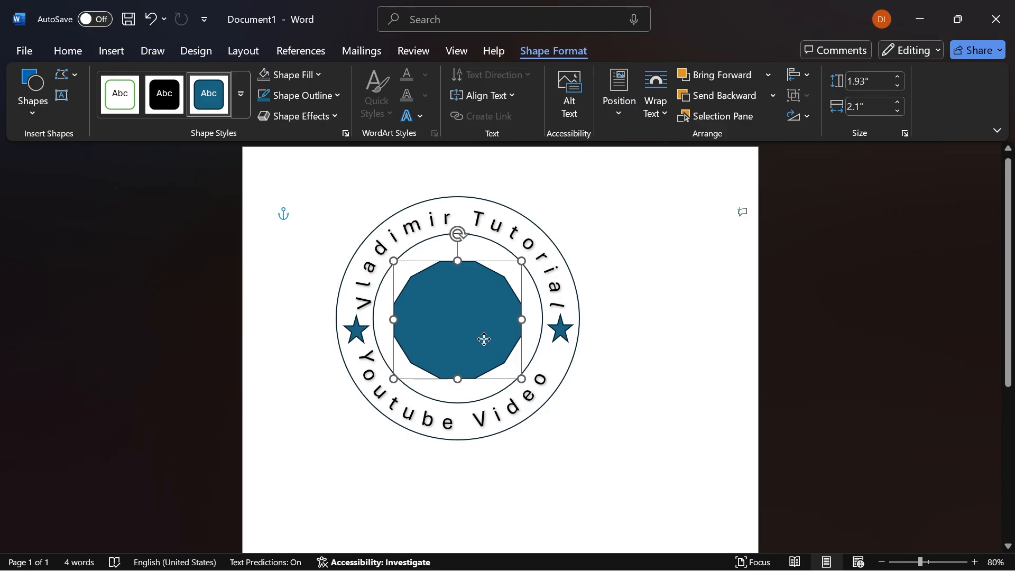
key(Escape)
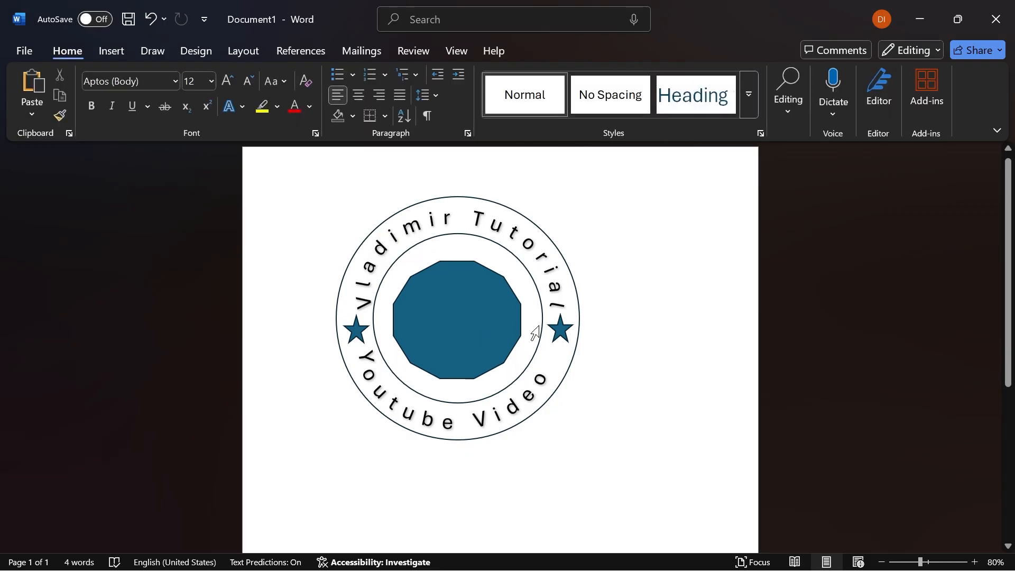
click(463, 305)
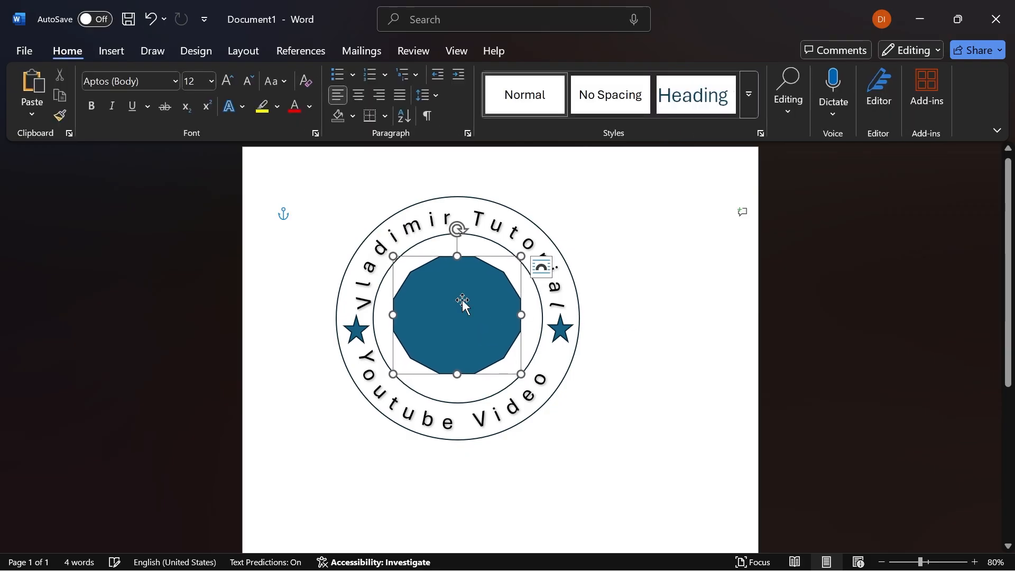